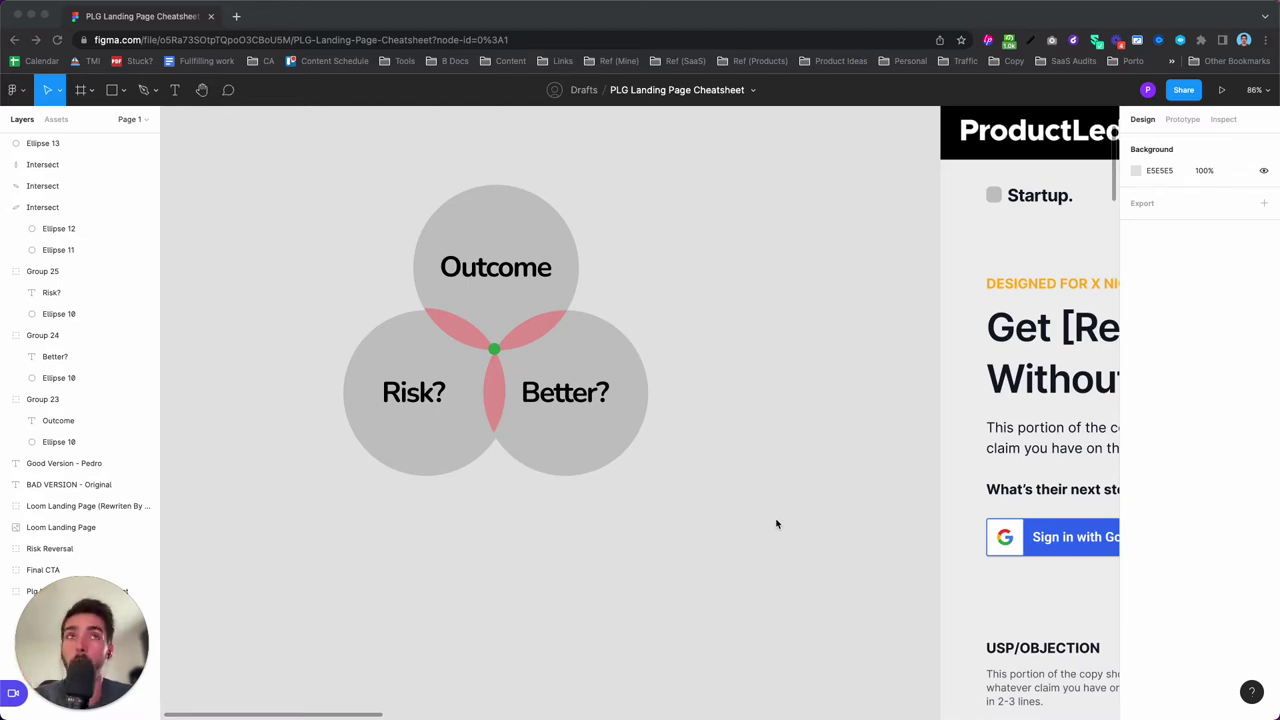
Zoom out and pan across the canvas to locate the landing-page template frame.
scroll(948, 477, "left", 3)
scroll(948, 477, "right", 10)
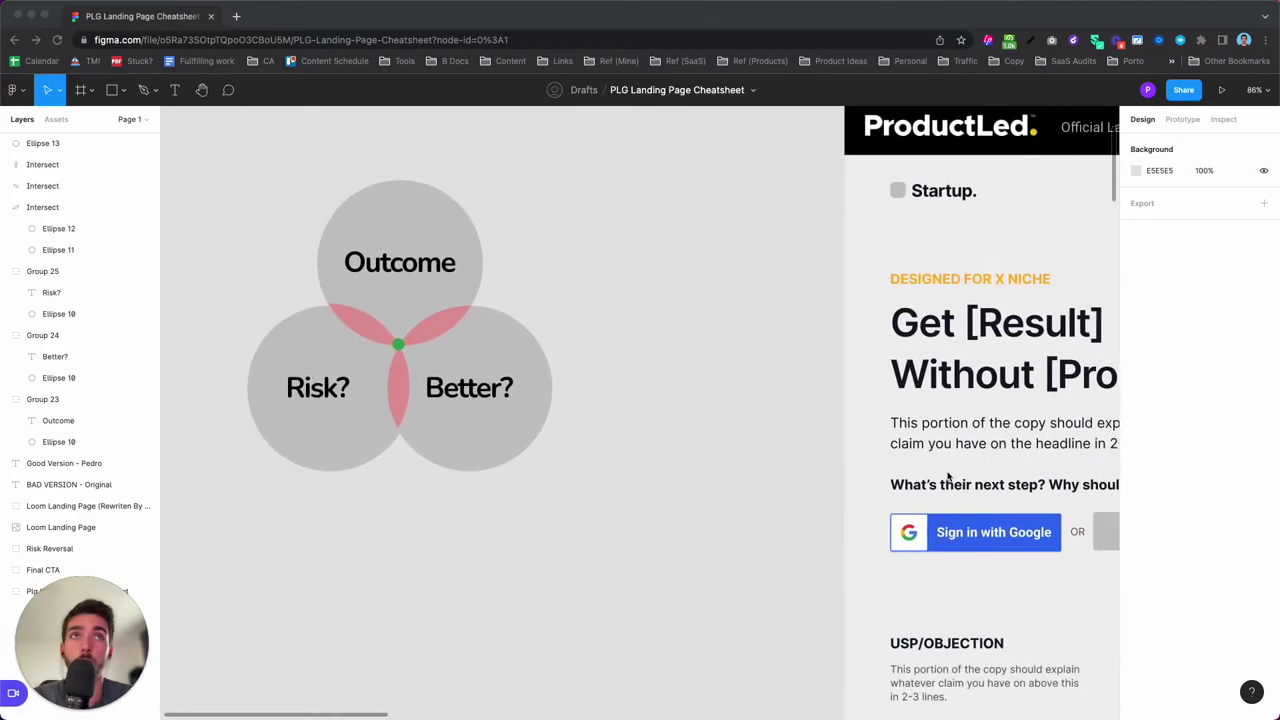
scroll(948, 477, "right", 3)
scroll(948, 477, "down", 10)
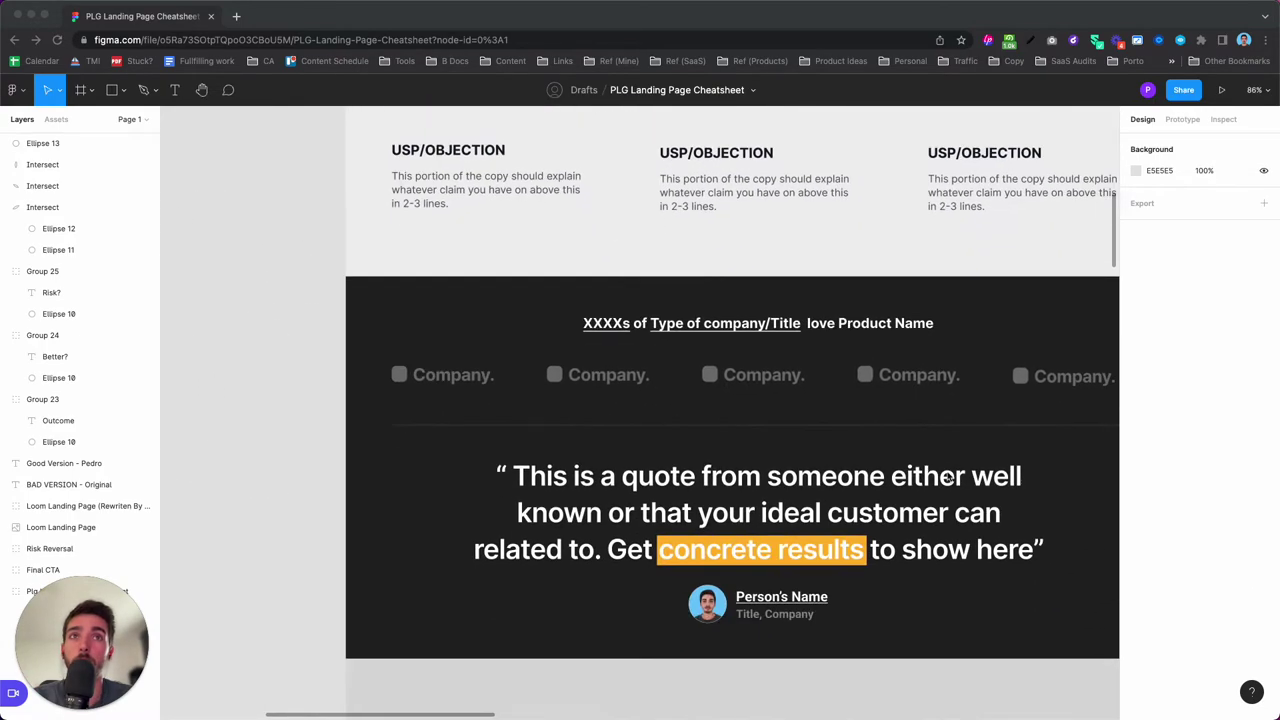
scroll(948, 477, "down", 15)
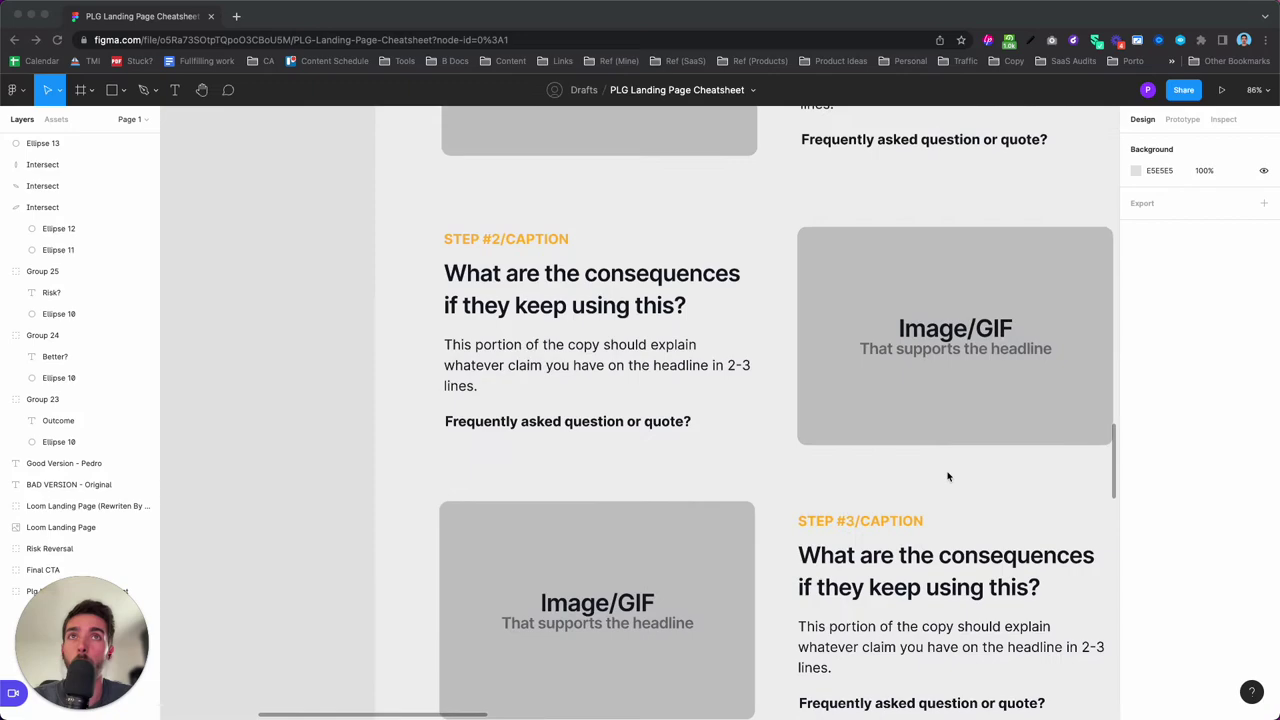
scroll(769, 591, "down", 10)
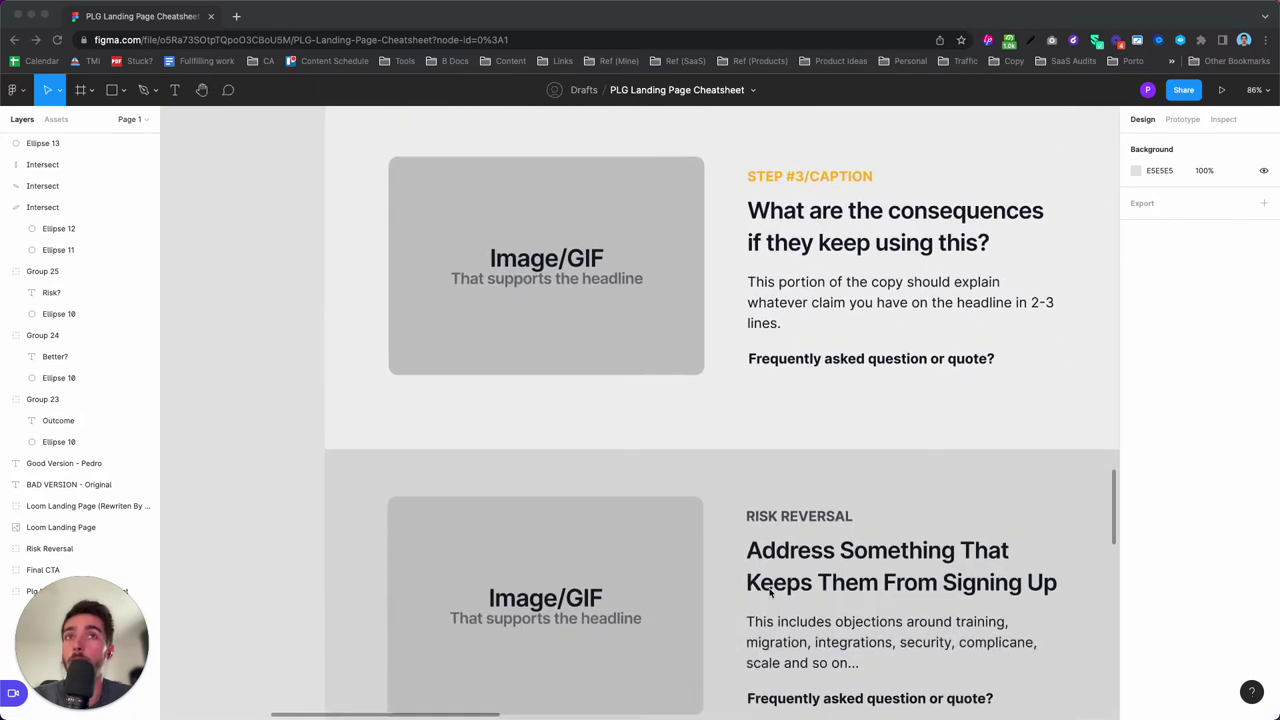
scroll(769, 593, "down", 10)
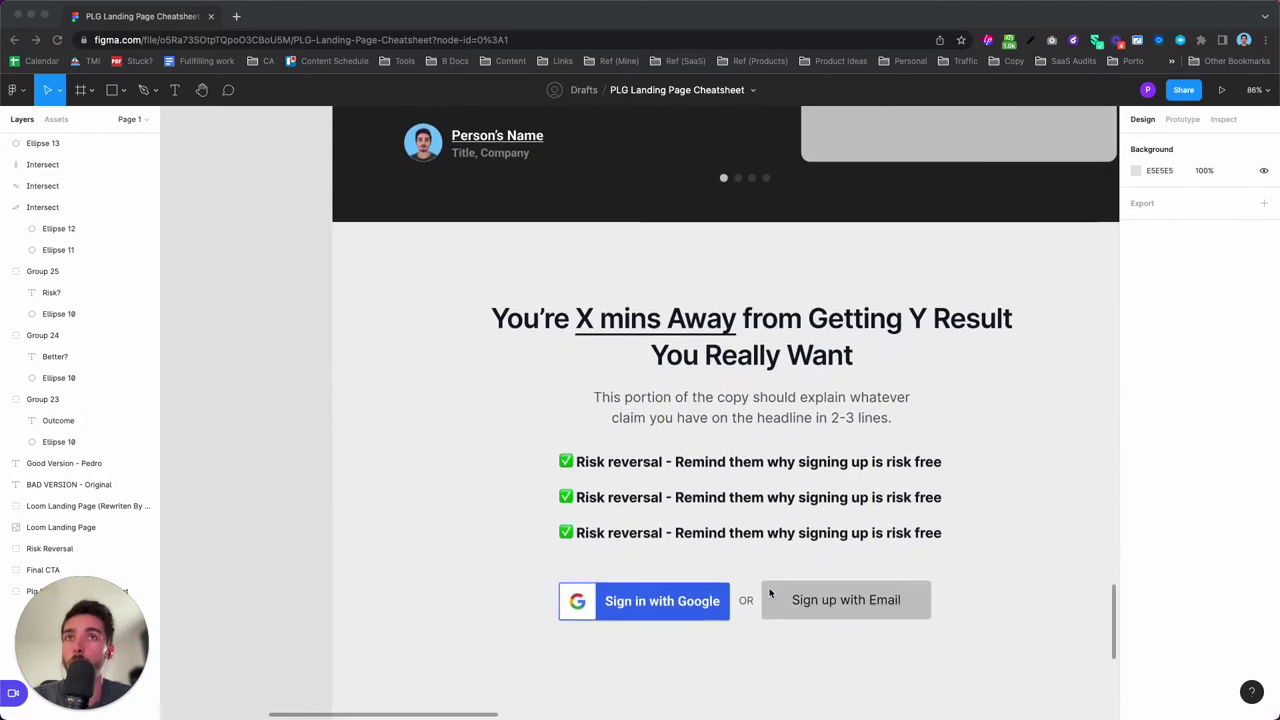
scroll(769, 593, "up", 12)
scroll(769, 593, "up", 15)
scroll(769, 593, "down", 8)
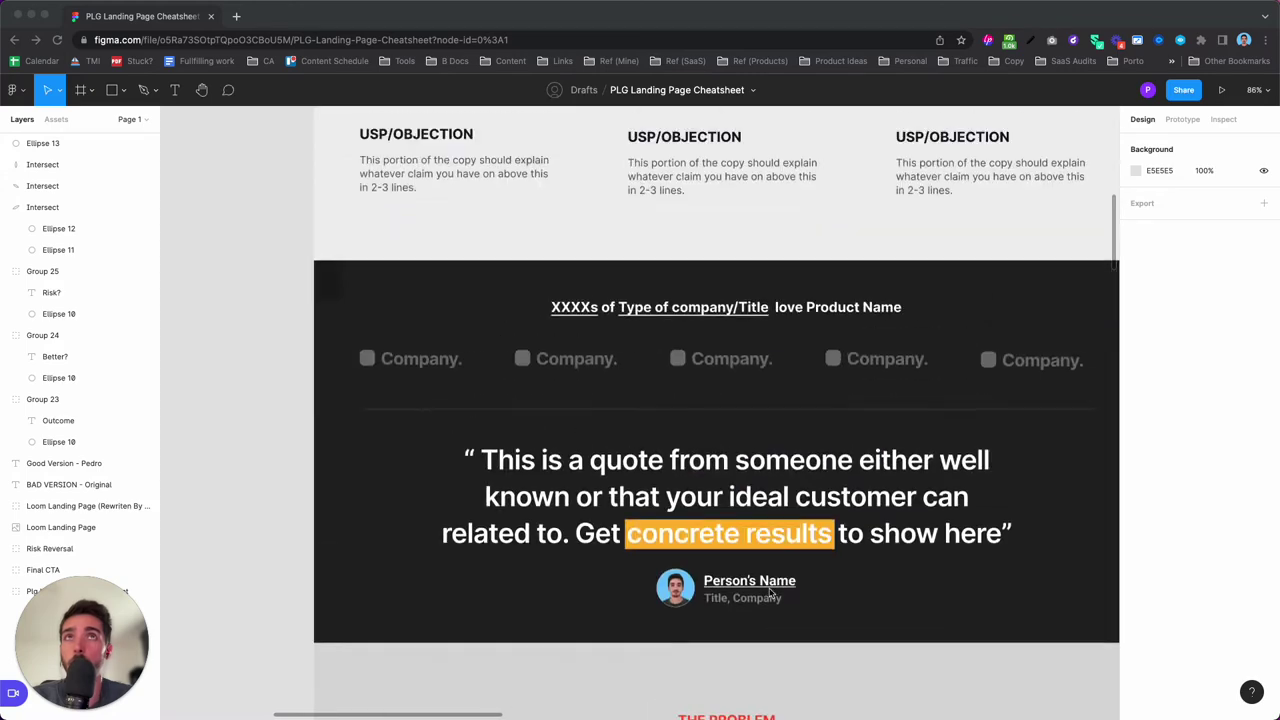
scroll(769, 593, "up", 5)
scroll(769, 593, "left", 6)
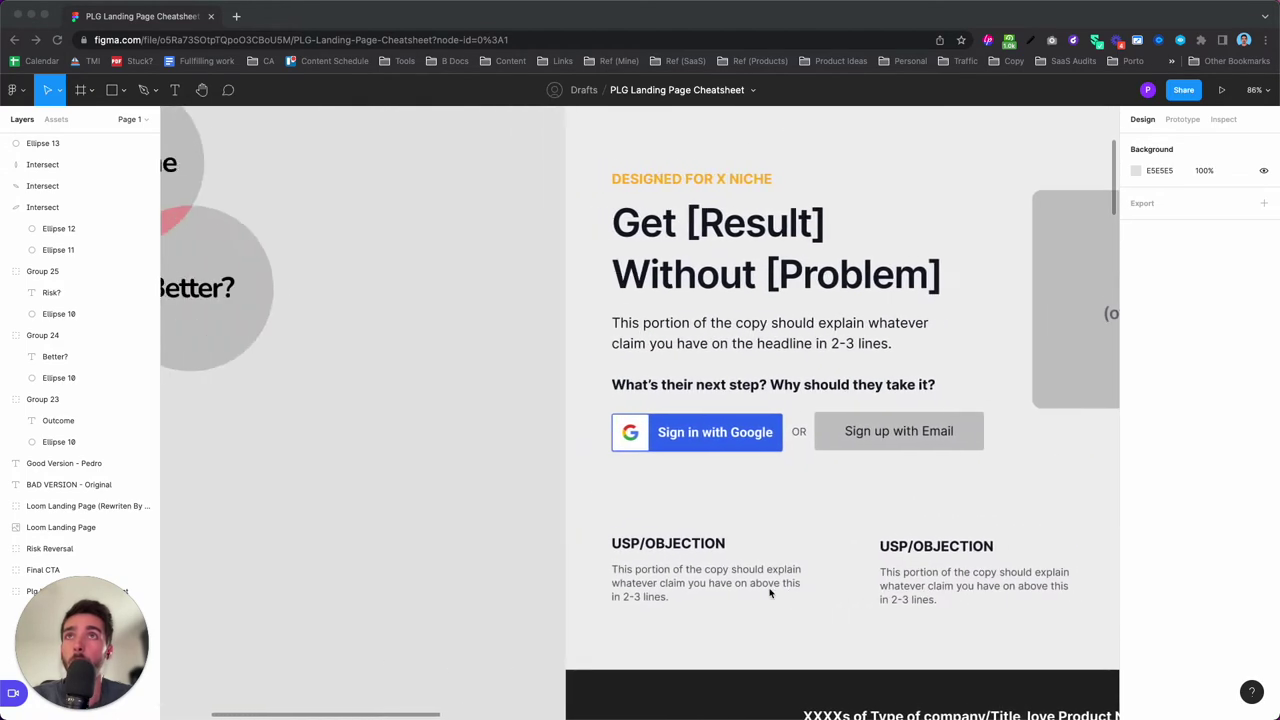
scroll(769, 593, "left", 3)
scroll(769, 593, "up", 4)
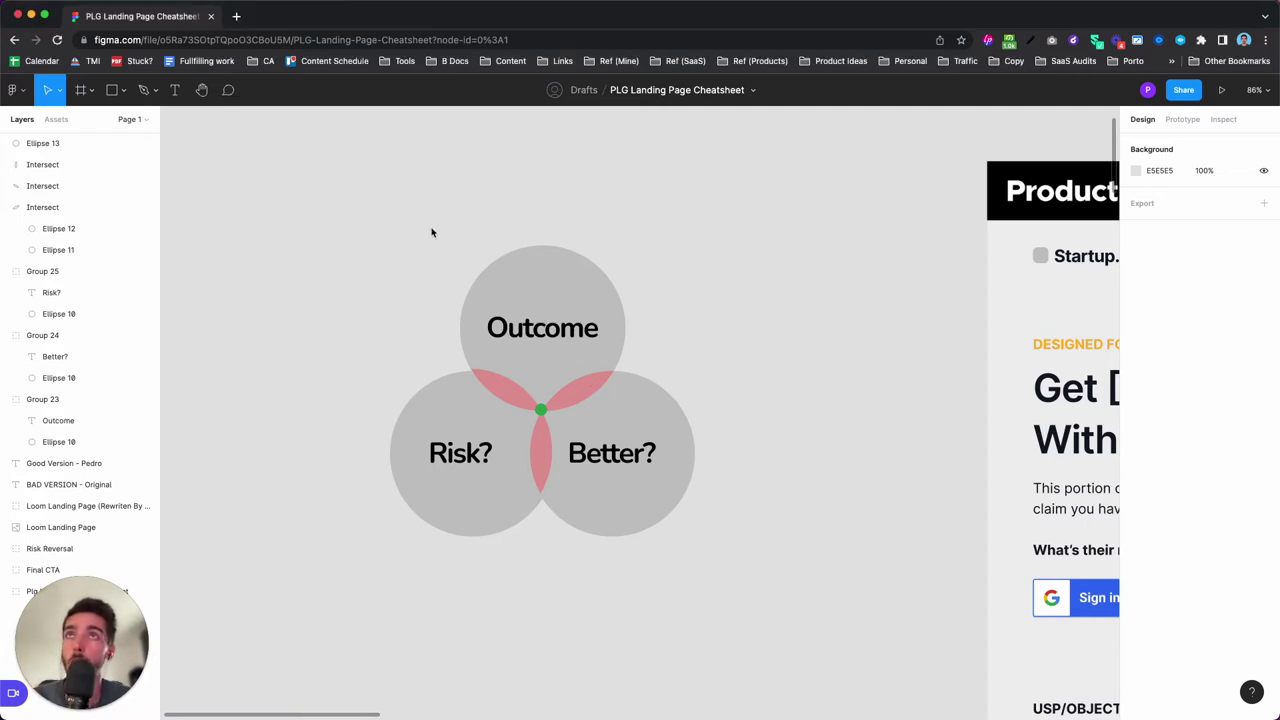
Inspect the Outcome, Better? and Risk? circle groups and the central green dot.
left_click(516, 332)
left_click(651, 486)
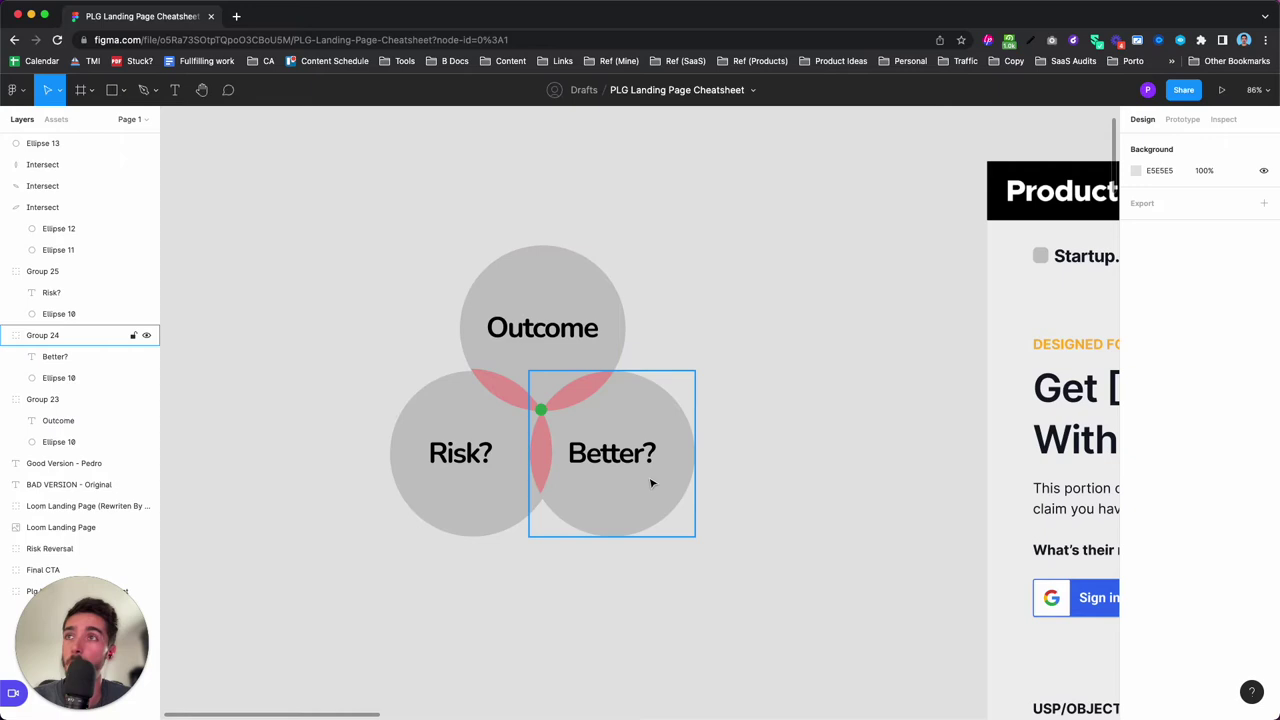
left_click(447, 471)
left_click(612, 420)
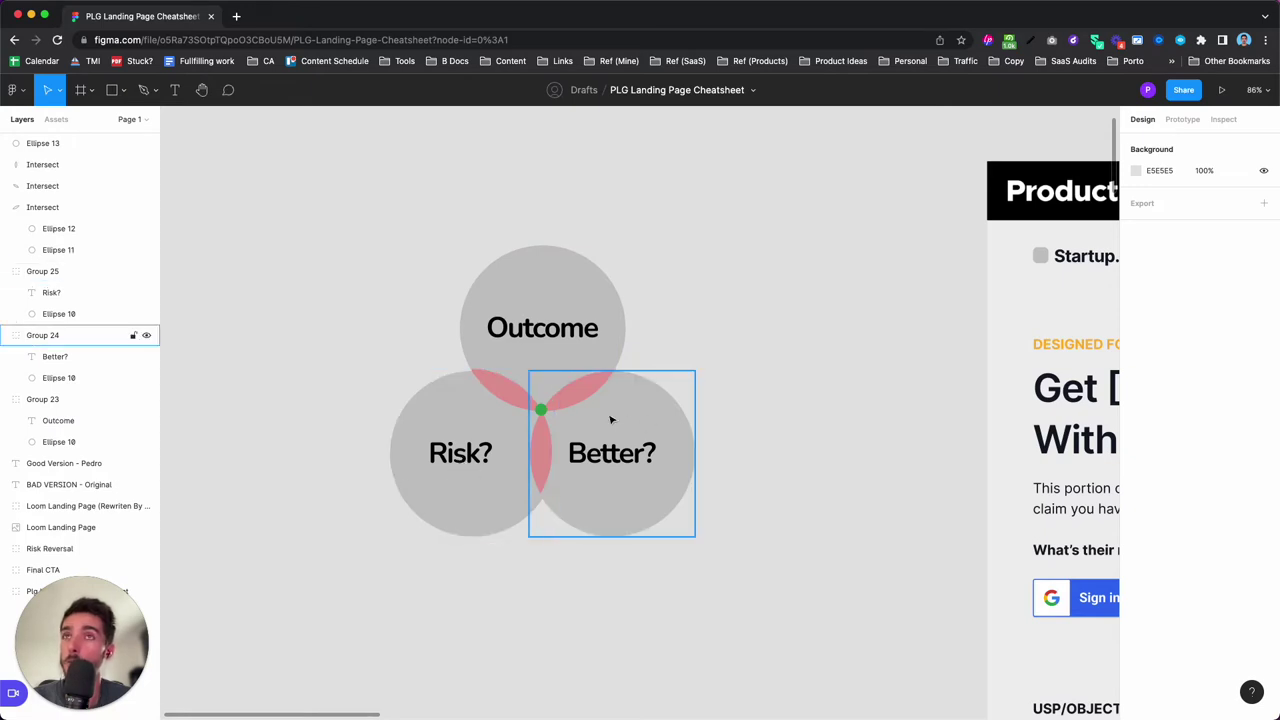
left_click(689, 408)
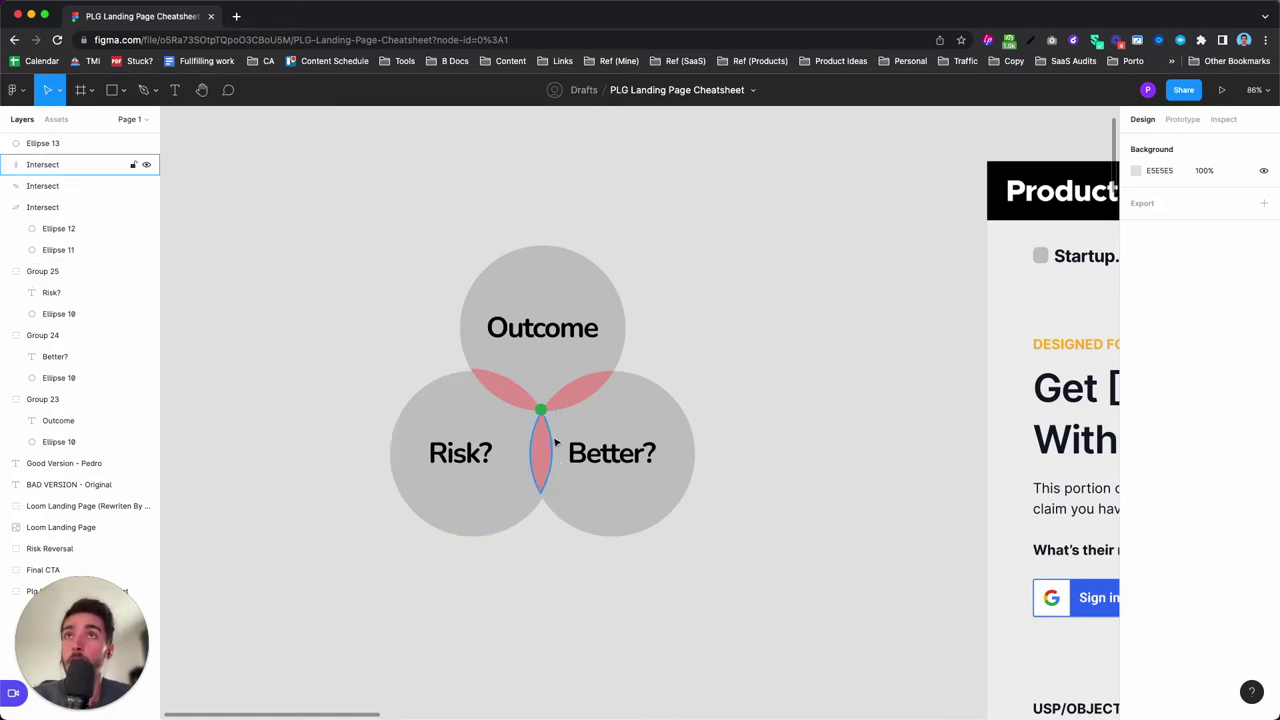
left_click(540, 409)
left_click(578, 665)
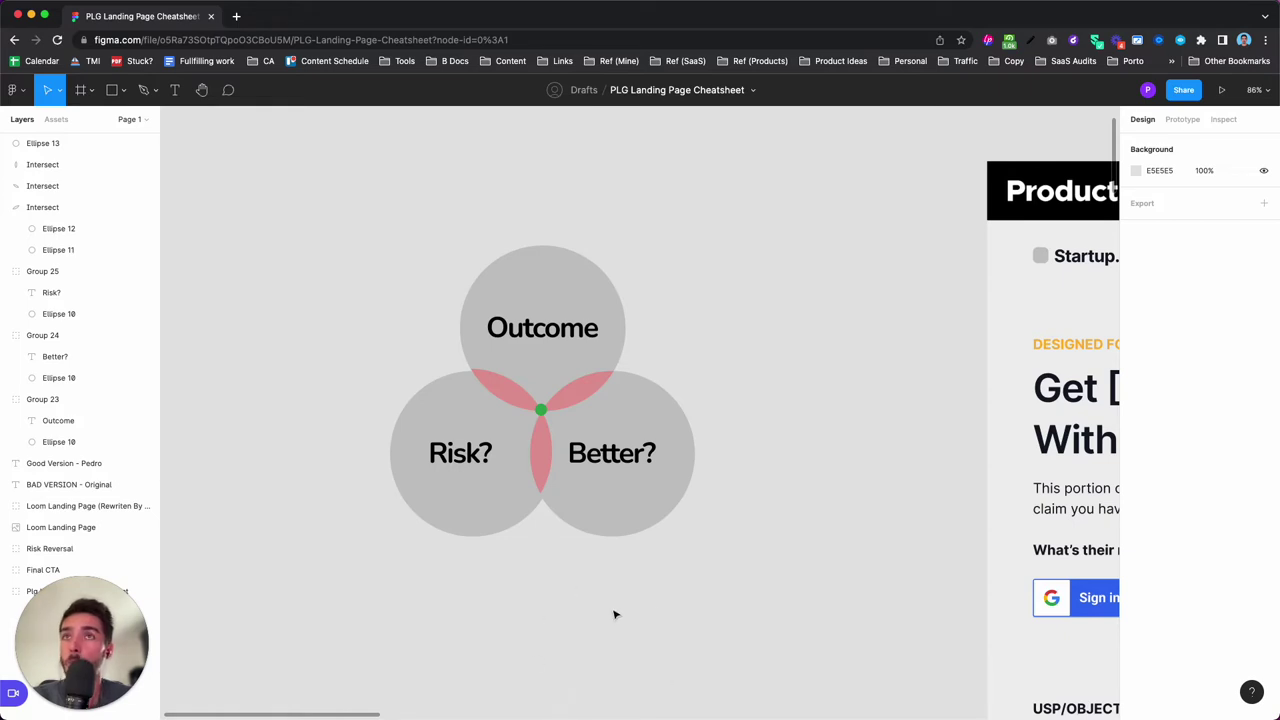
Zoom in on the template's 'Get [Result] Without [Problem]' hero section.
scroll(874, 511, "down", 5)
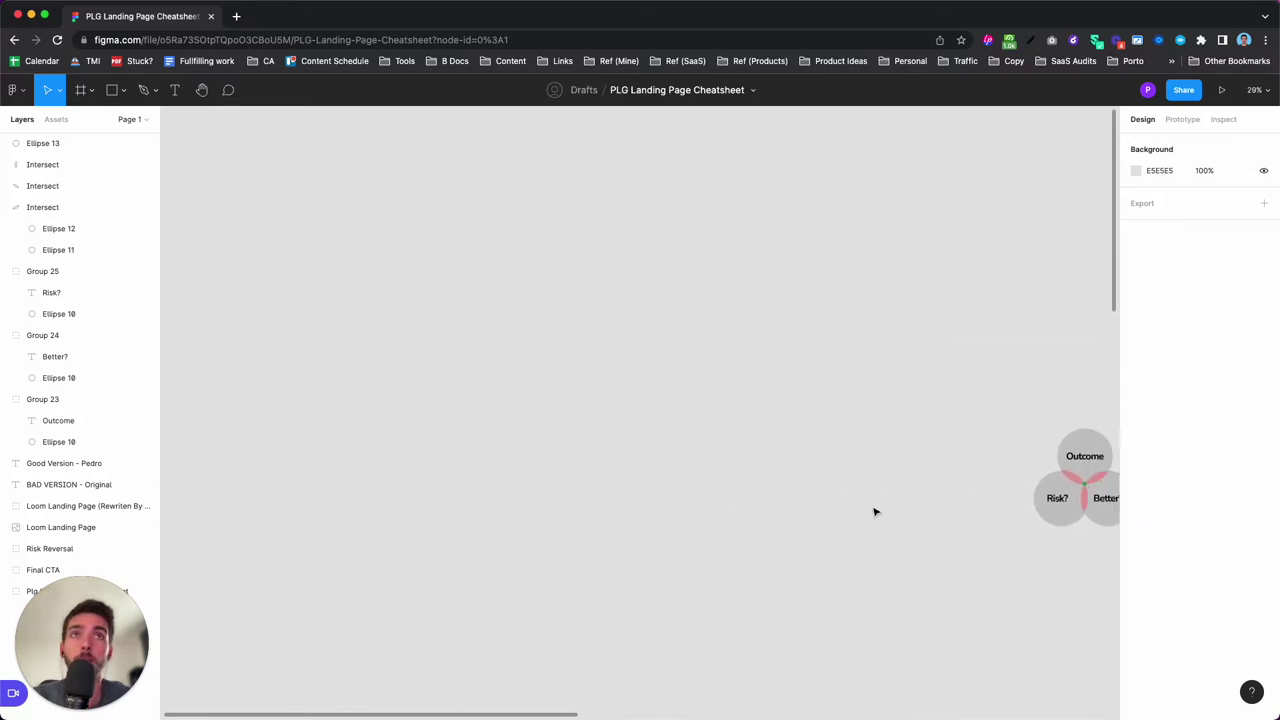
scroll(874, 511, "right", 6)
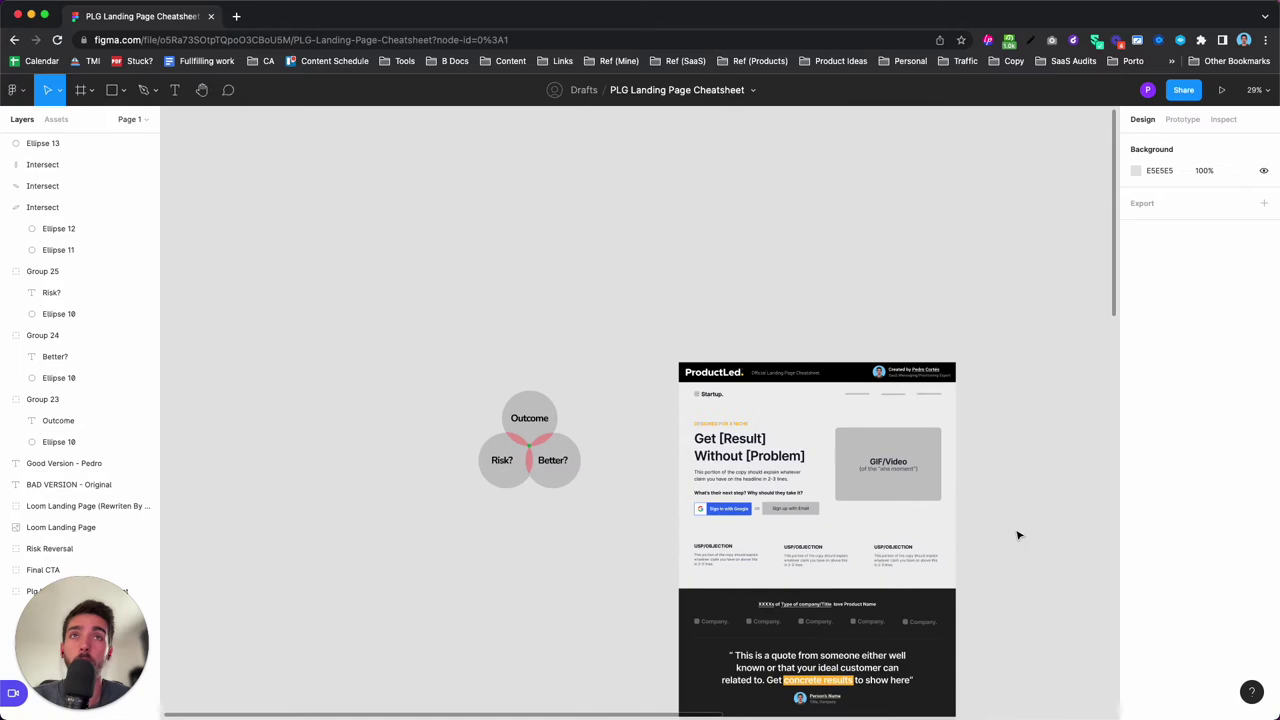
scroll(1018, 535, "down", 2)
scroll(897, 395, "up", 5)
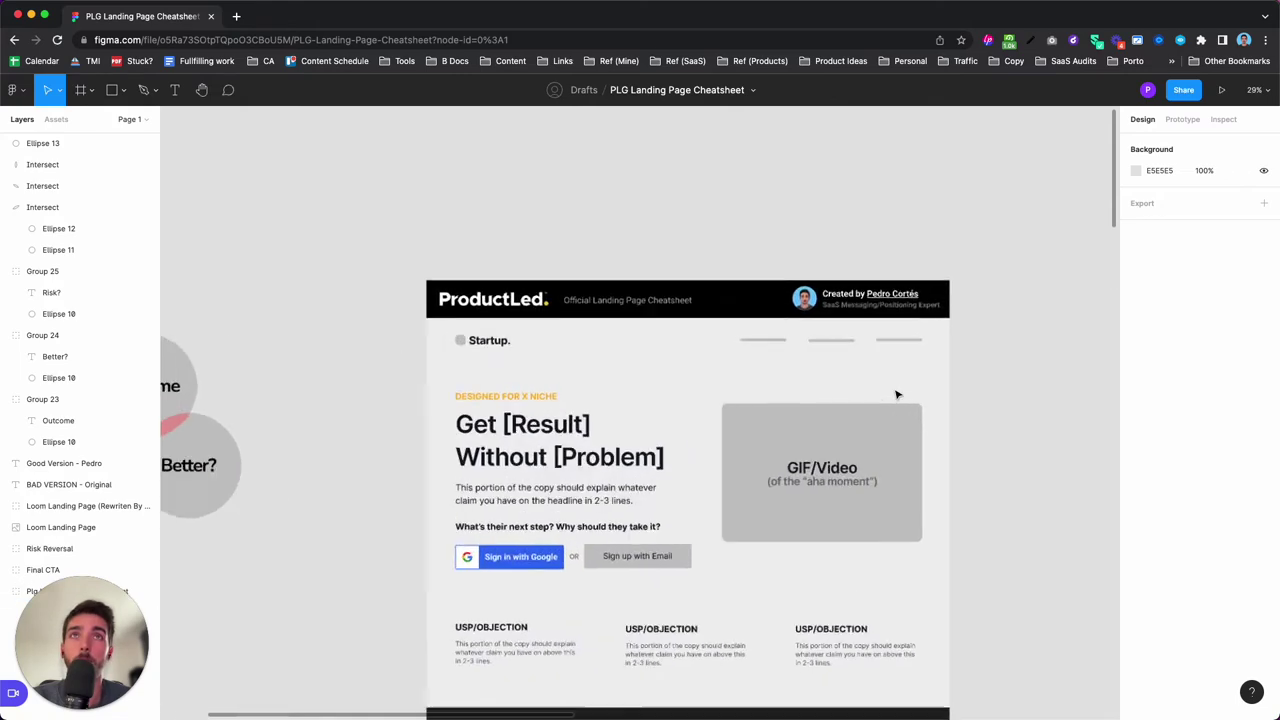
scroll(897, 395, "down", 3)
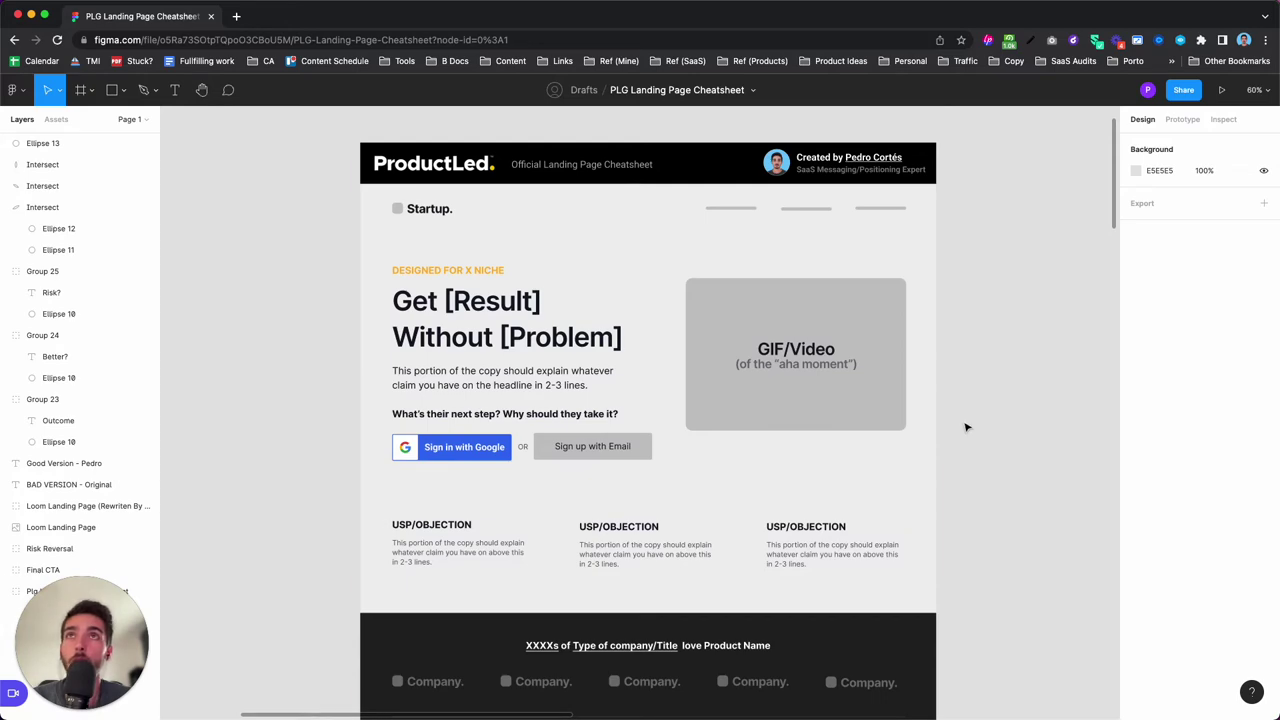
scroll(912, 438, "up", 3)
scroll(977, 449, "down", 2)
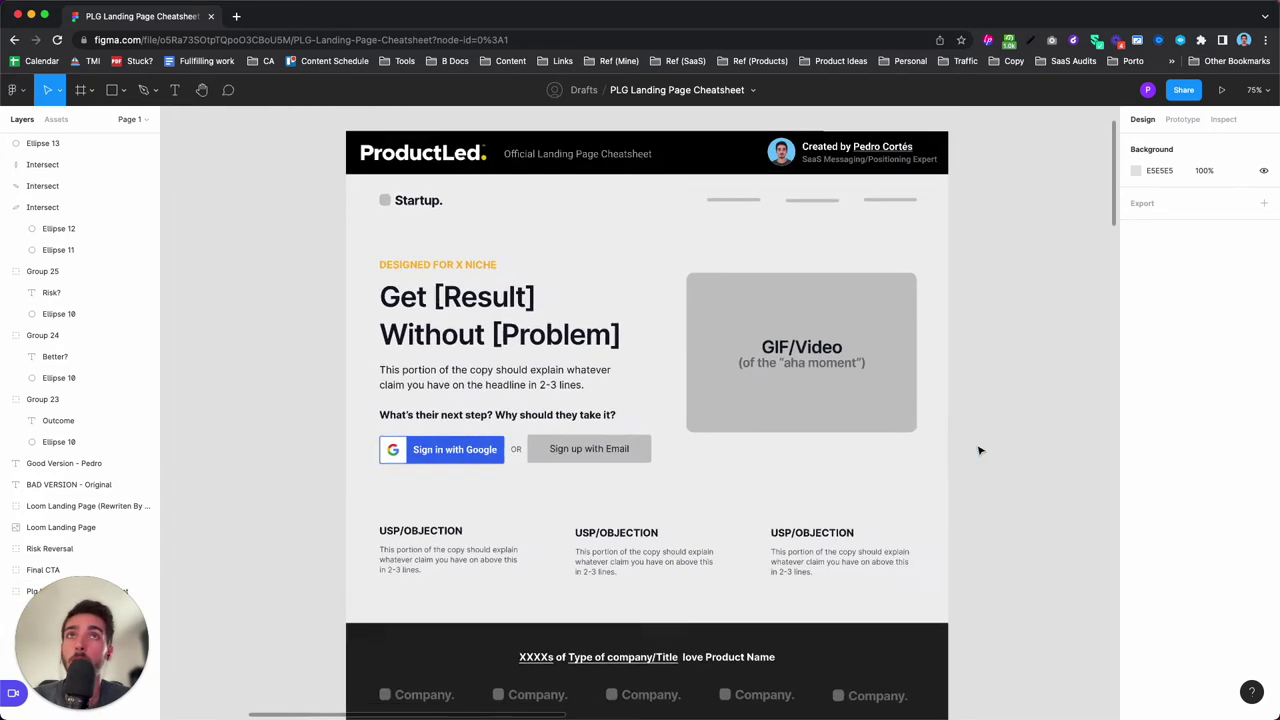
scroll(977, 449, "up", 4)
scroll(980, 450, "down", 1)
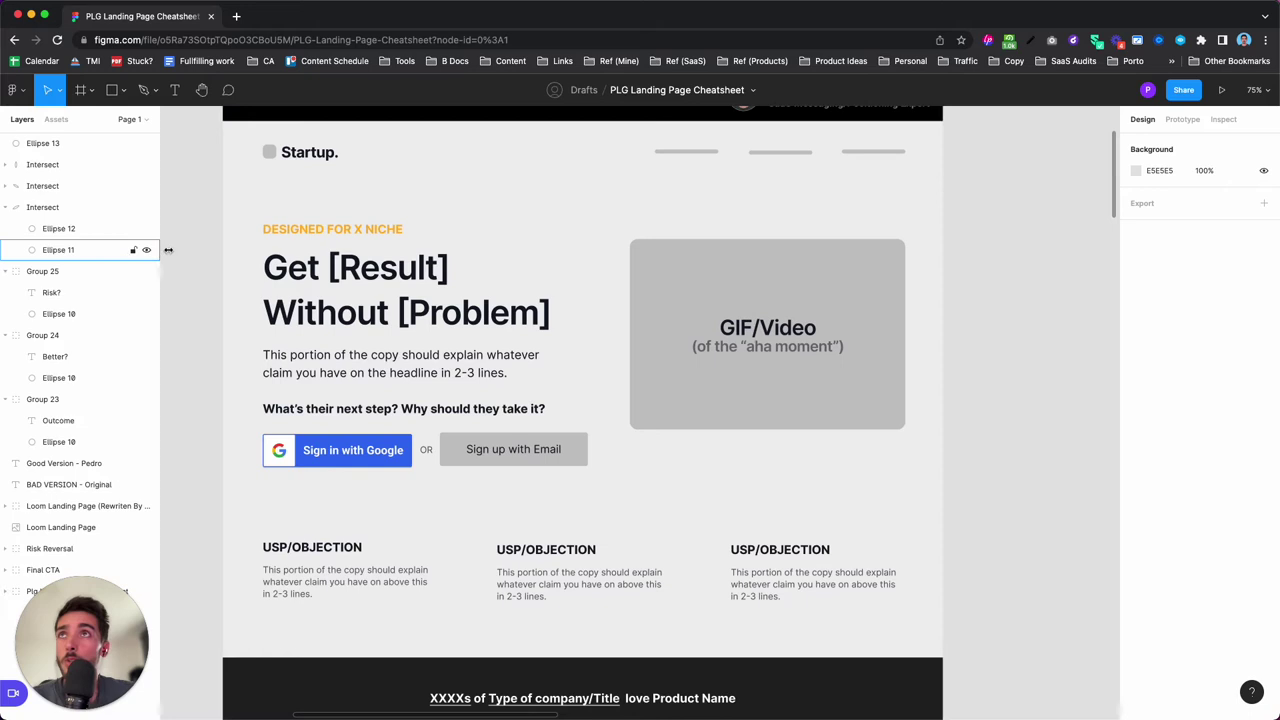
Inspect the hero group and its 'Get [Result] Without [Problem]' headline, then select the whole cheatsheet group.
left_click(276, 233)
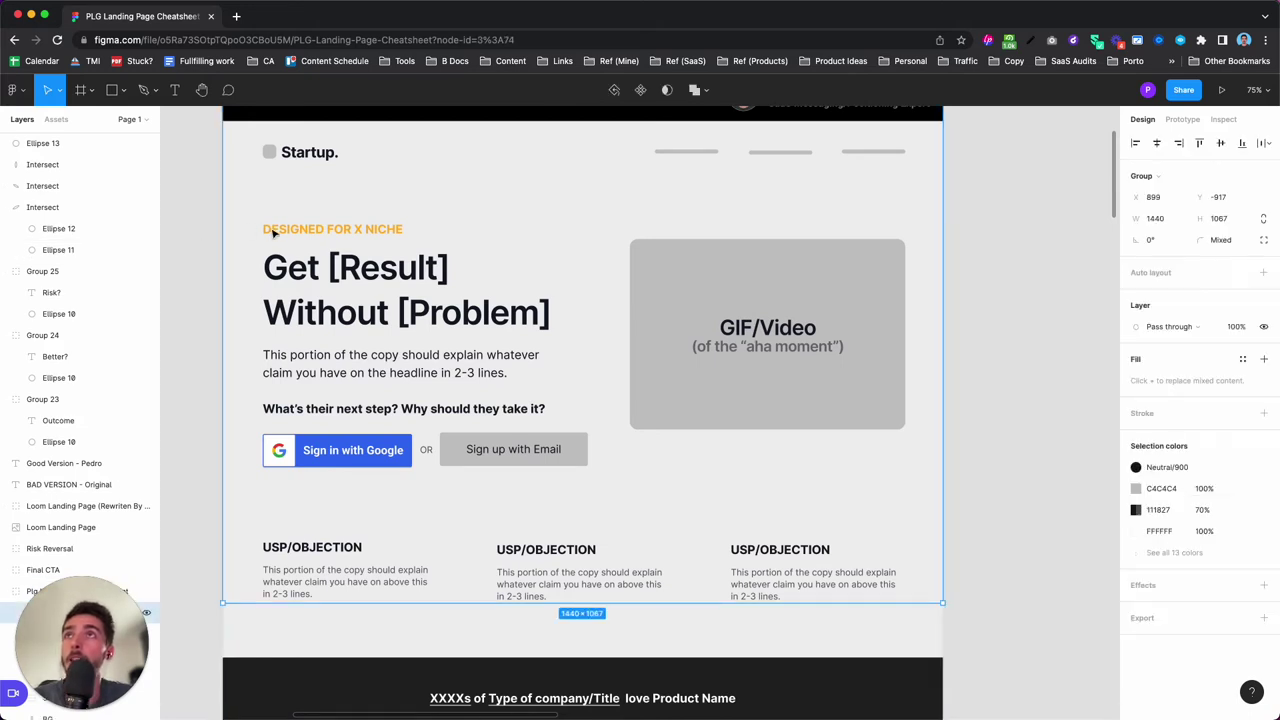
left_click(201, 224)
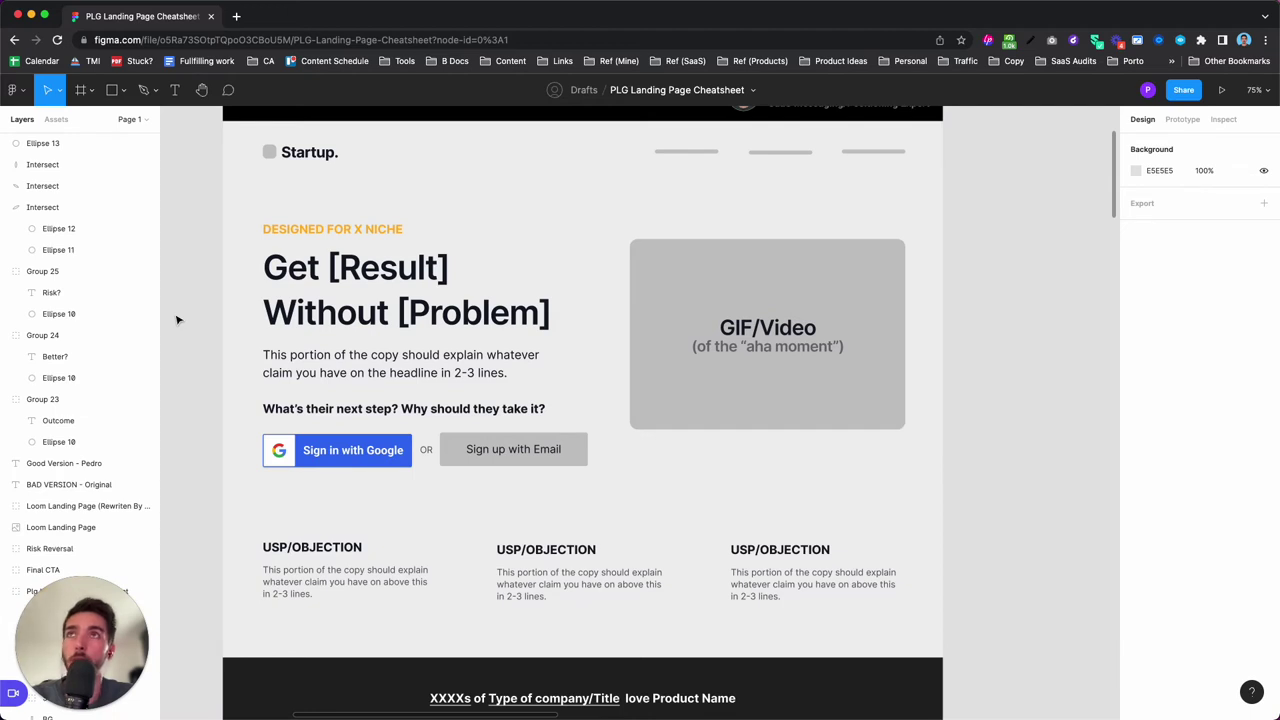
left_click(488, 252)
left_click(490, 248)
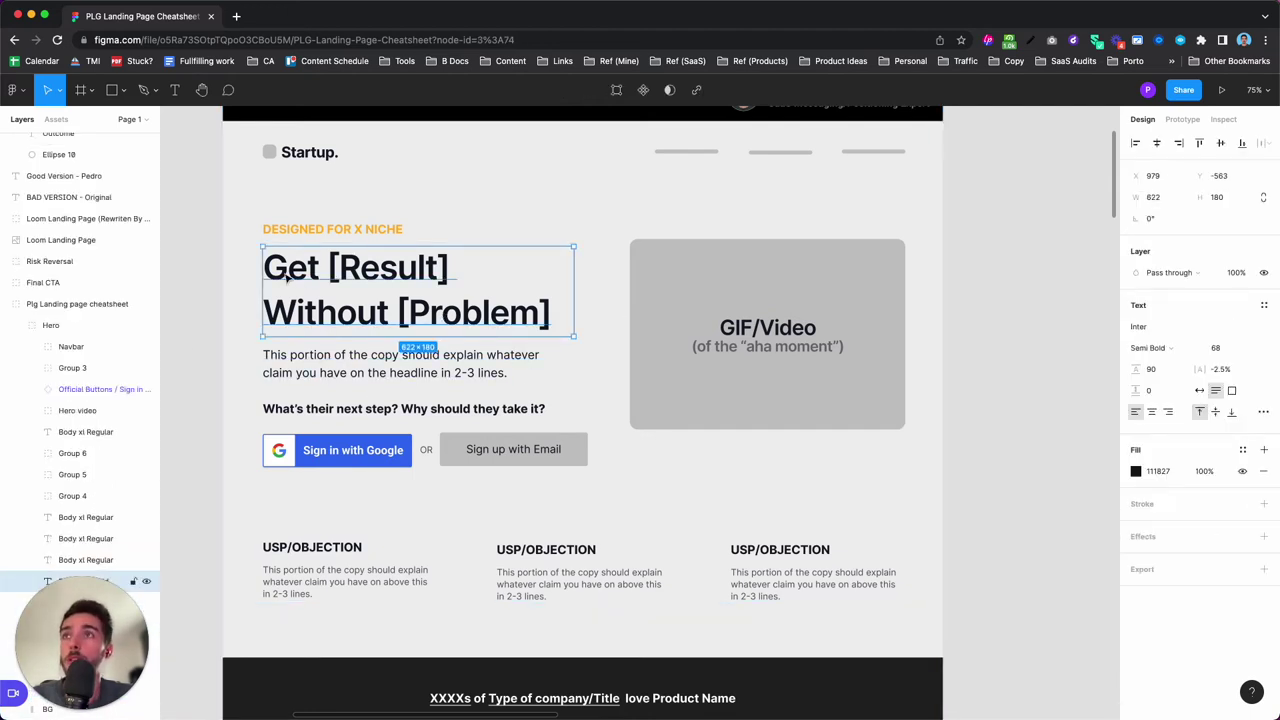
left_click(208, 344)
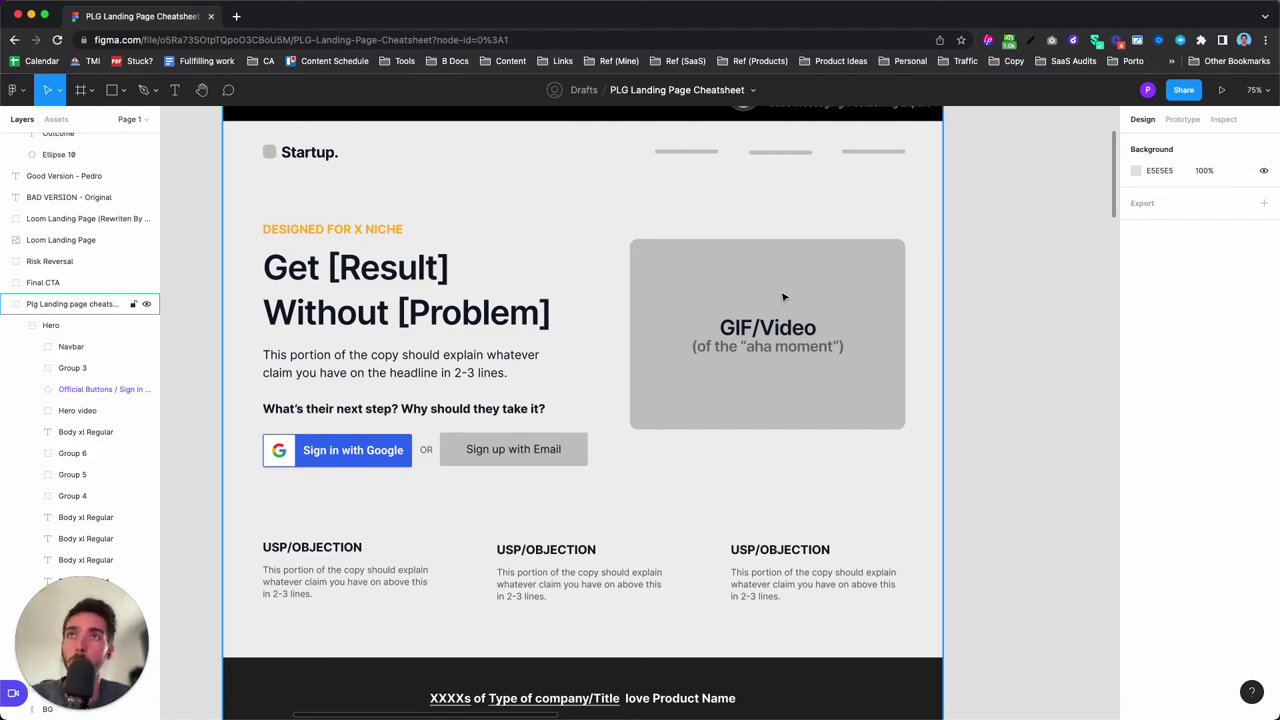
left_click(423, 544)
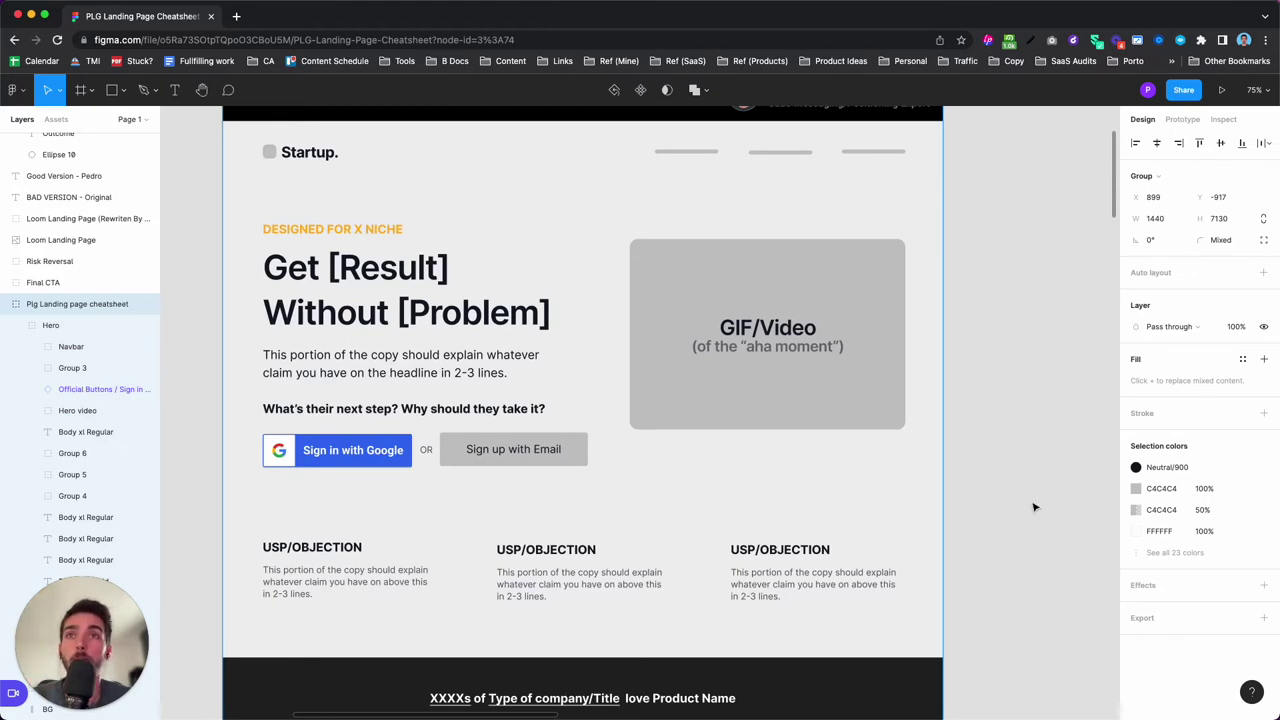
Scroll to the logo row and testimonial quote, briefly selecting the Plg Landing page cheatsheet group.
scroll(1034, 506, "down", 5)
scroll(1034, 506, "down", 2)
scroll(1034, 506, "up", 1)
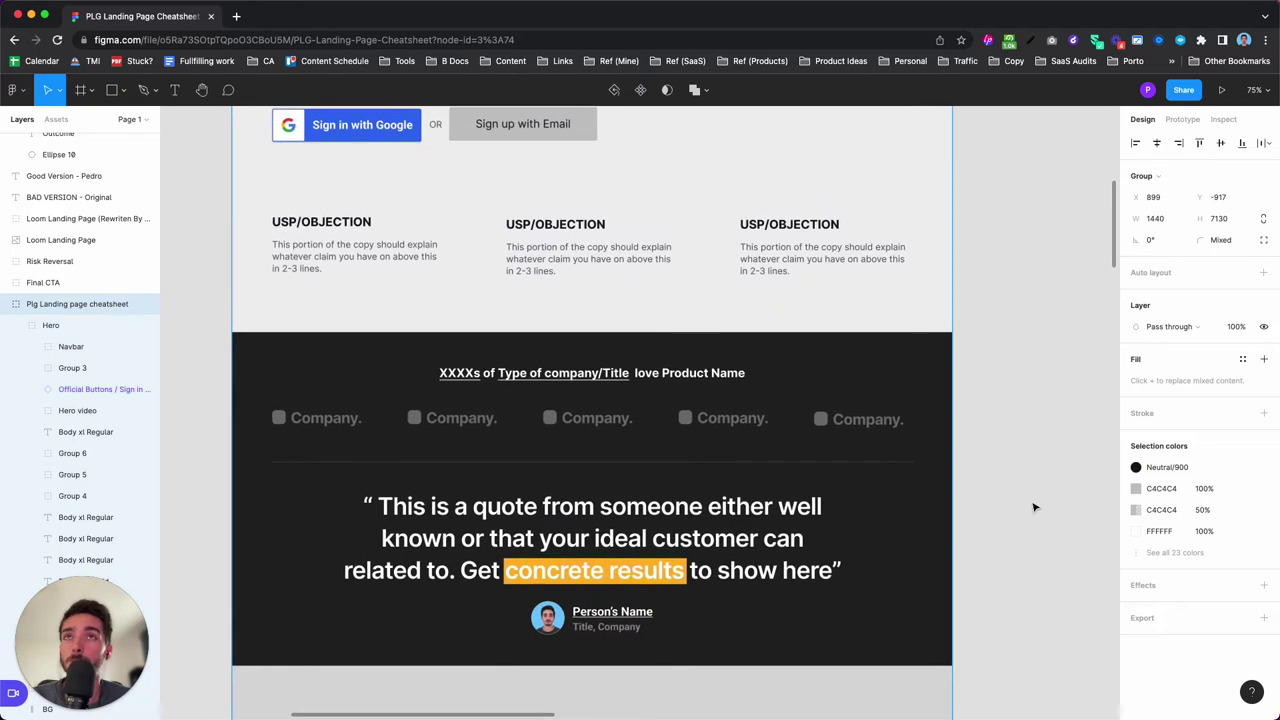
left_click(969, 487)
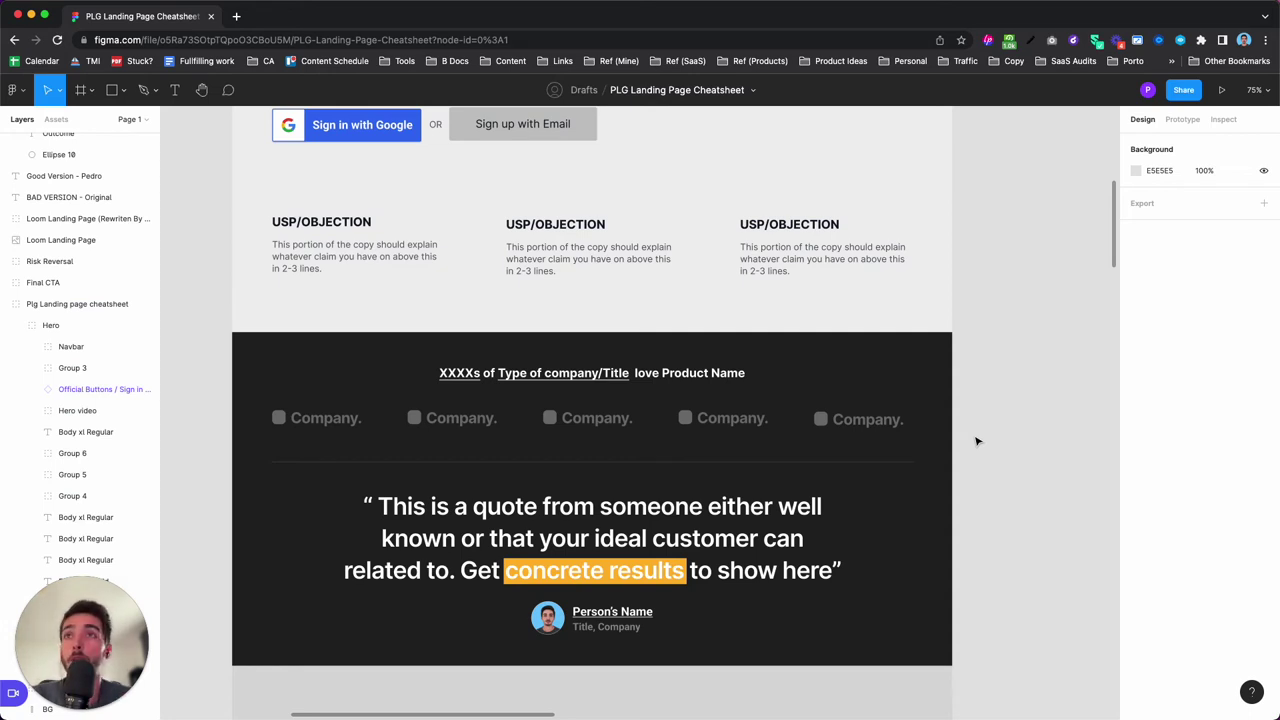
left_click(775, 574)
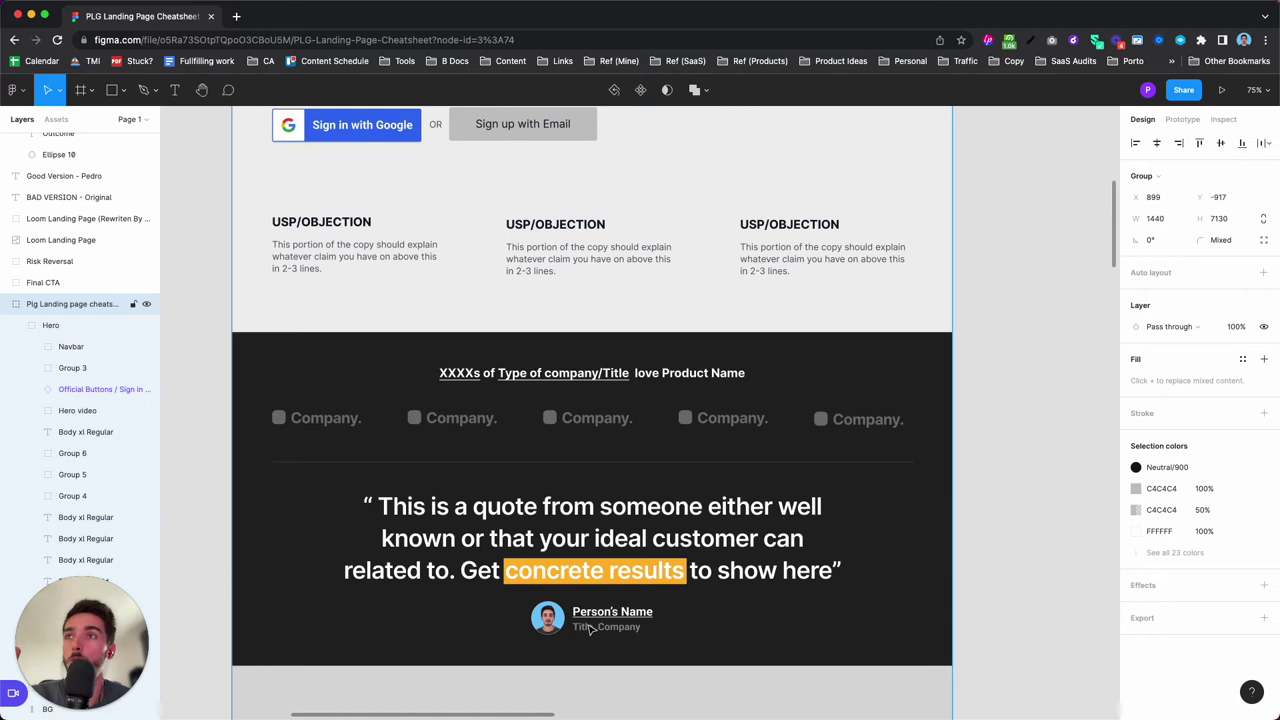
left_click(1006, 490)
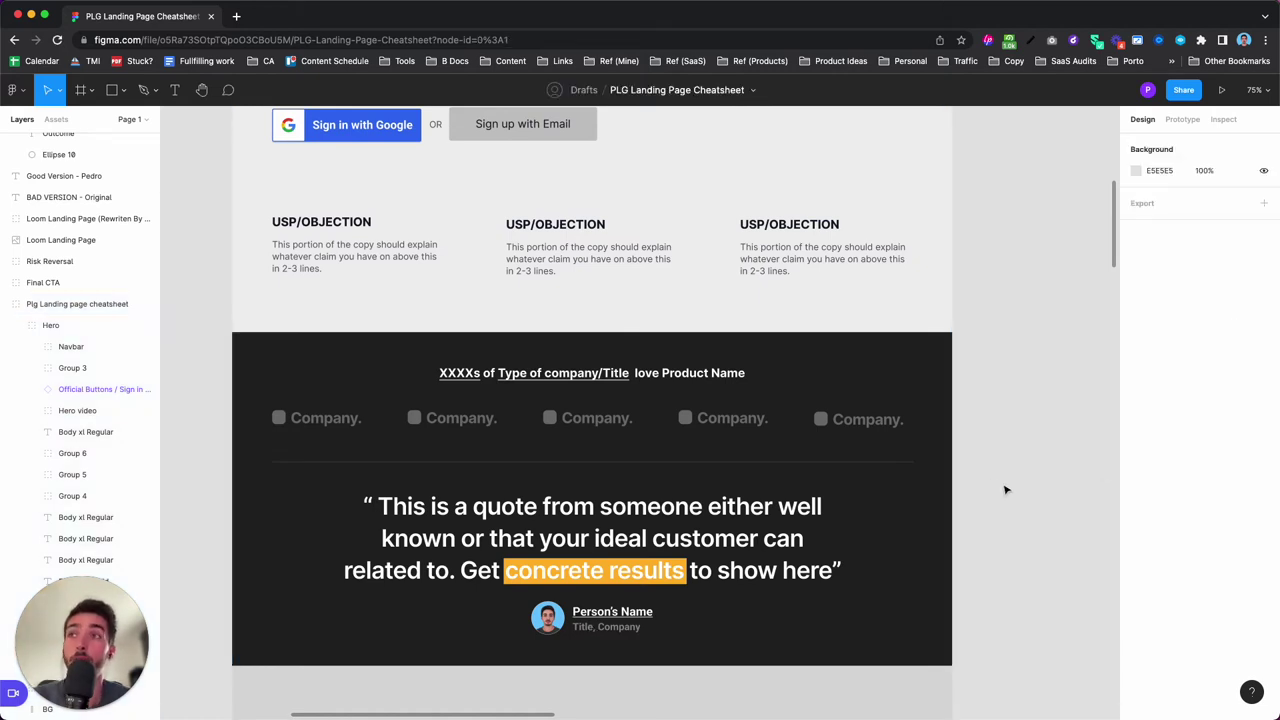
Scroll down to The Problem section with its Current Solution and Other Solutions cards.
scroll(1006, 490, "down", 10)
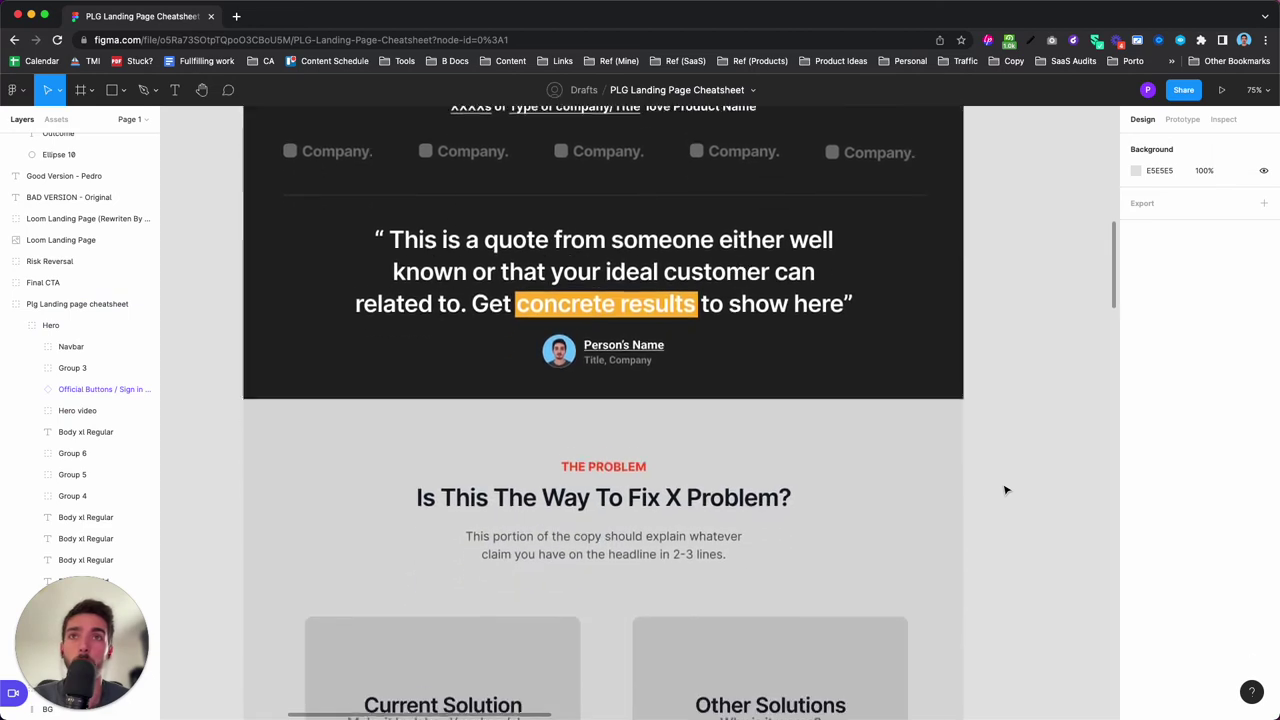
scroll(1006, 490, "down", 3)
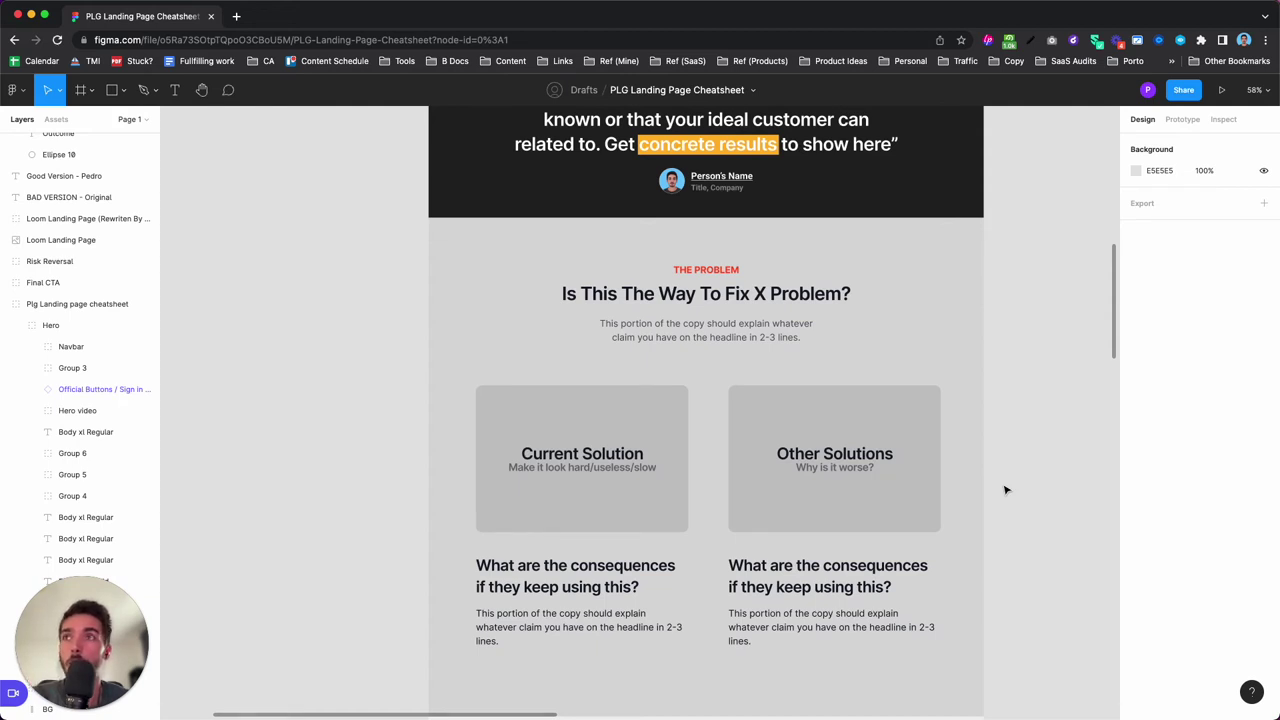
scroll(1006, 490, "down", 2)
scroll(1006, 490, "right", 2)
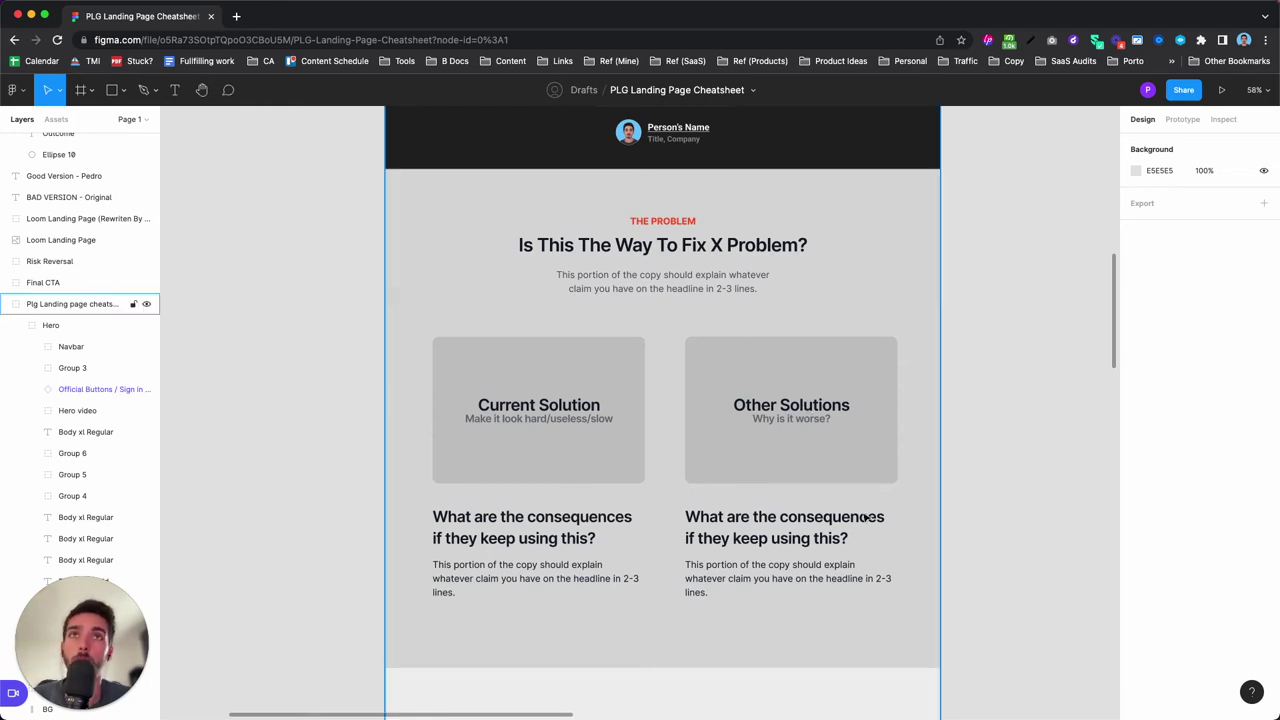
scroll(866, 518, "down", 1)
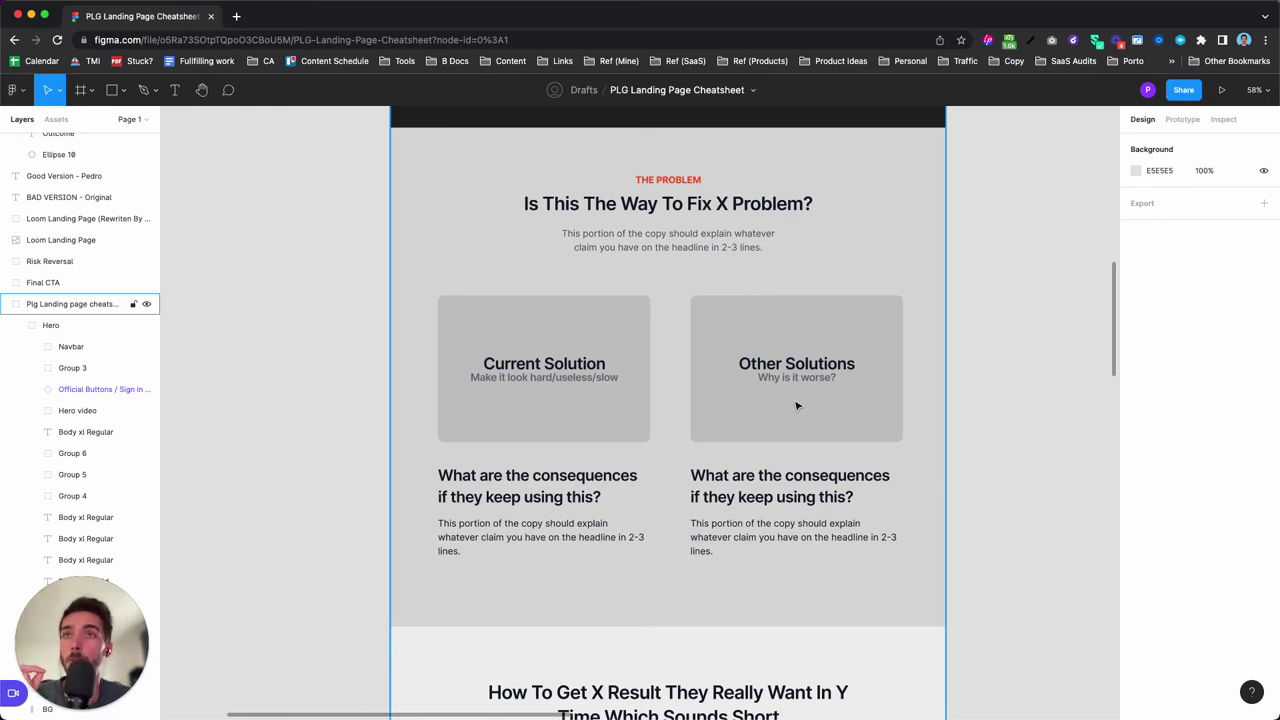
Scroll to the solution section and select its How To Get X Result headline block.
scroll(797, 405, "down", 5)
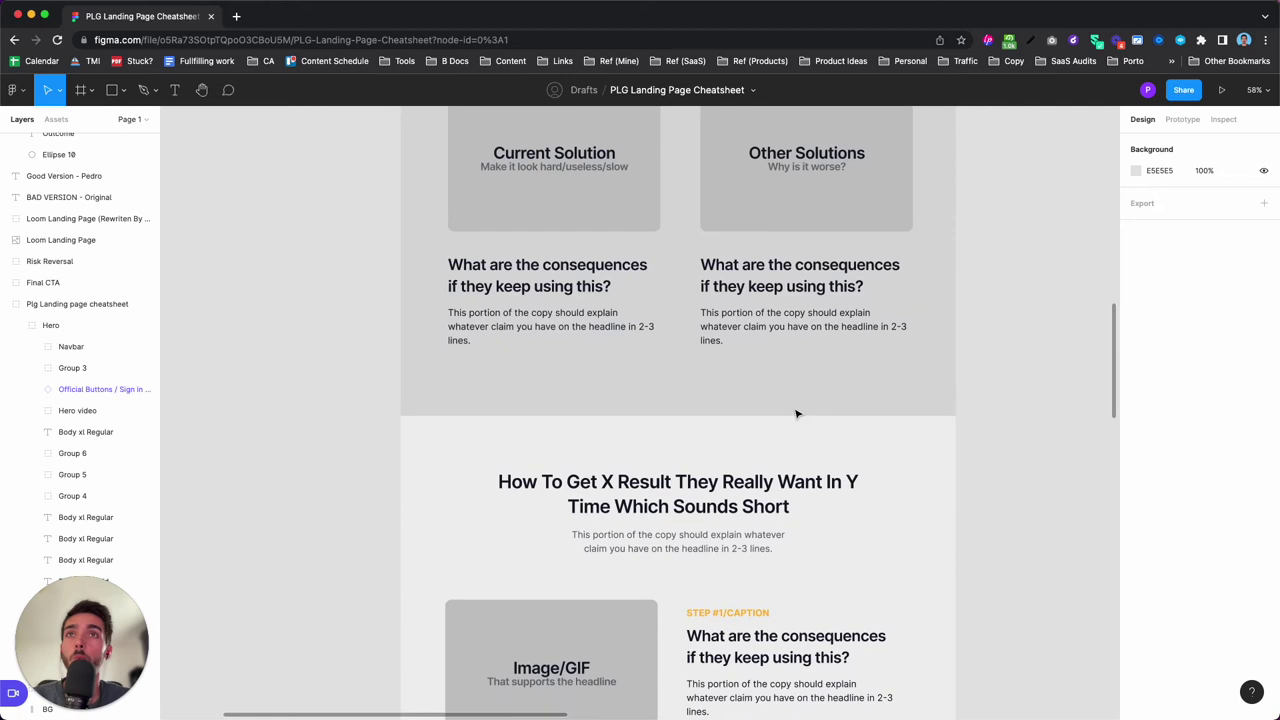
scroll(686, 546, "up", 4)
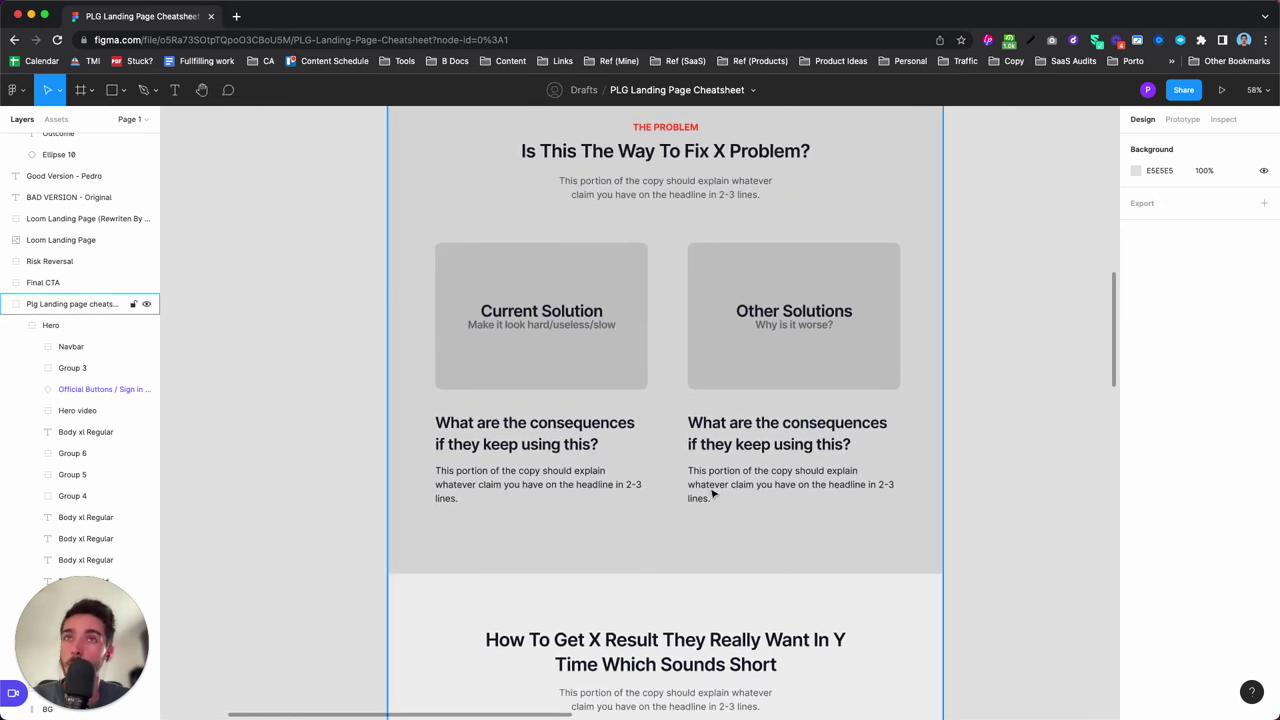
scroll(712, 509, "down", 1)
scroll(712, 509, "down", 10)
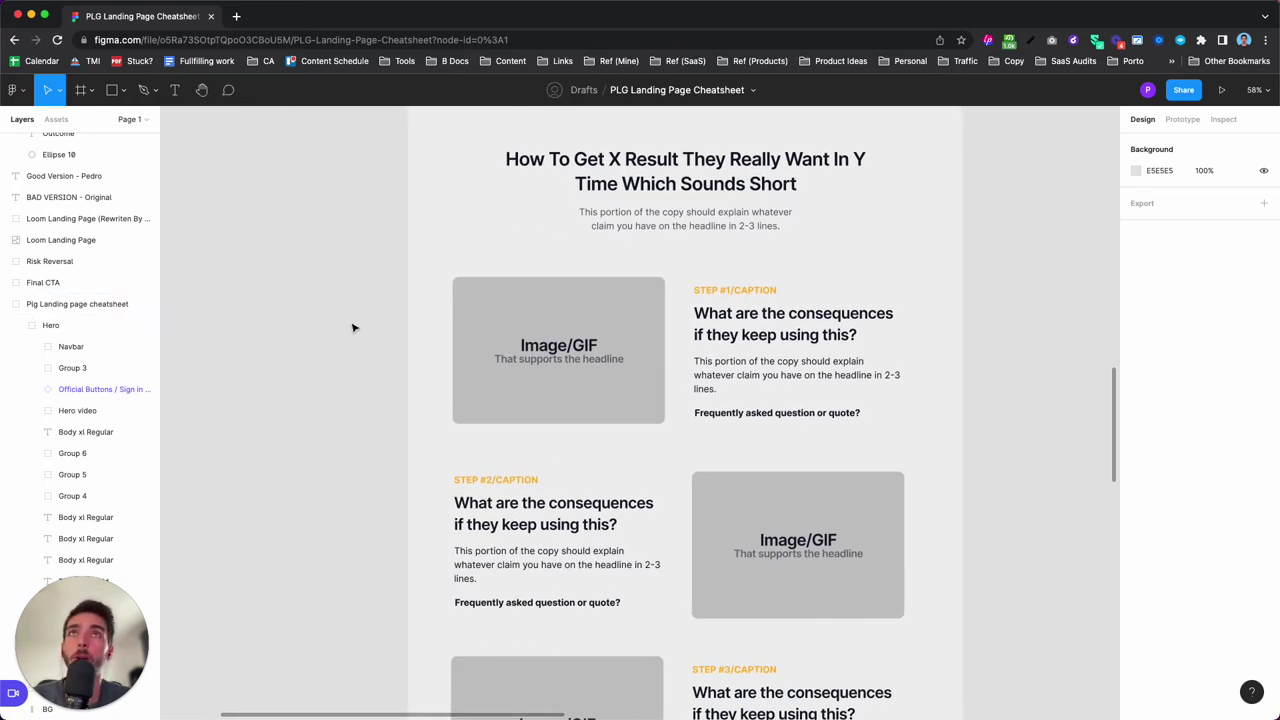
scroll(353, 327, "up", 3)
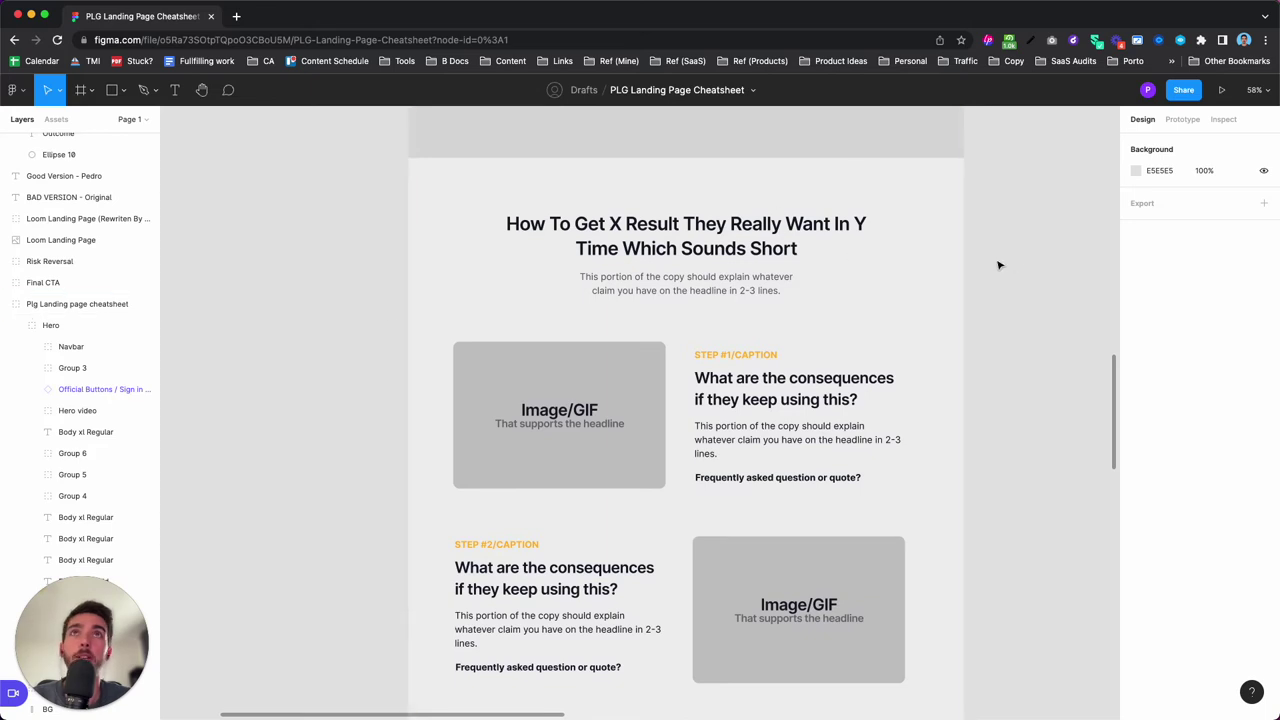
left_click(726, 255)
left_click(726, 254)
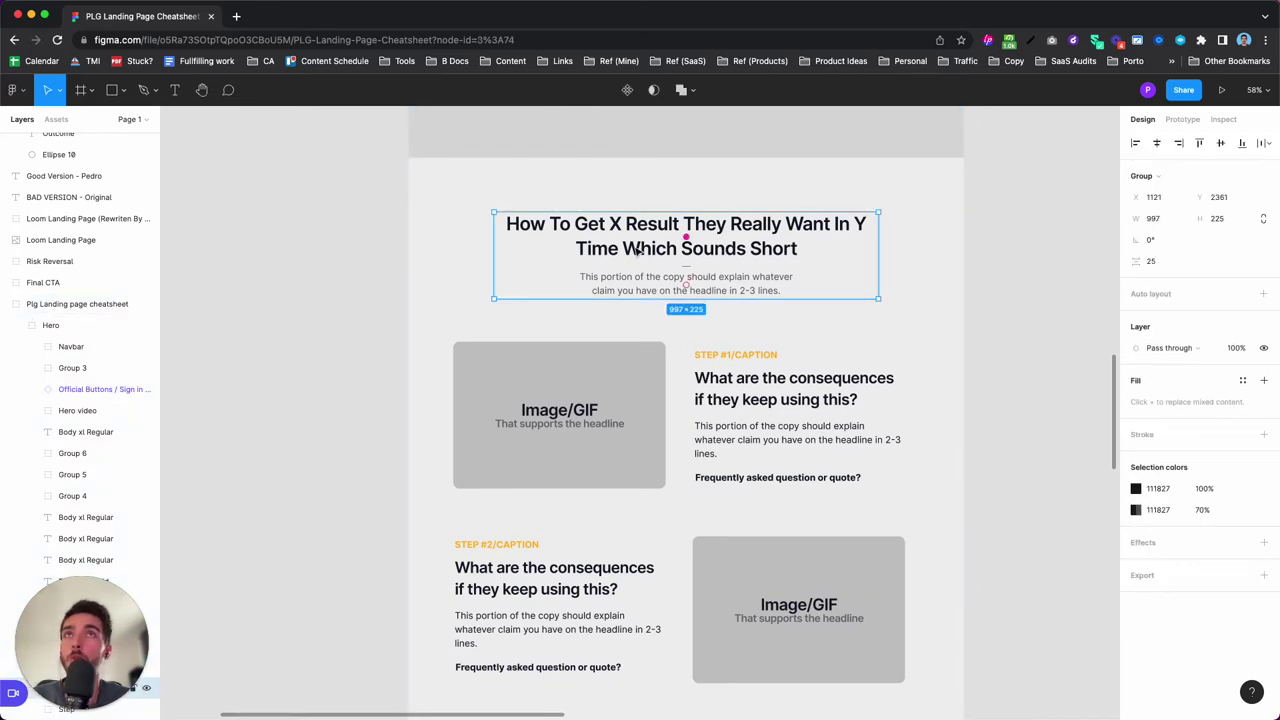
left_click(330, 268)
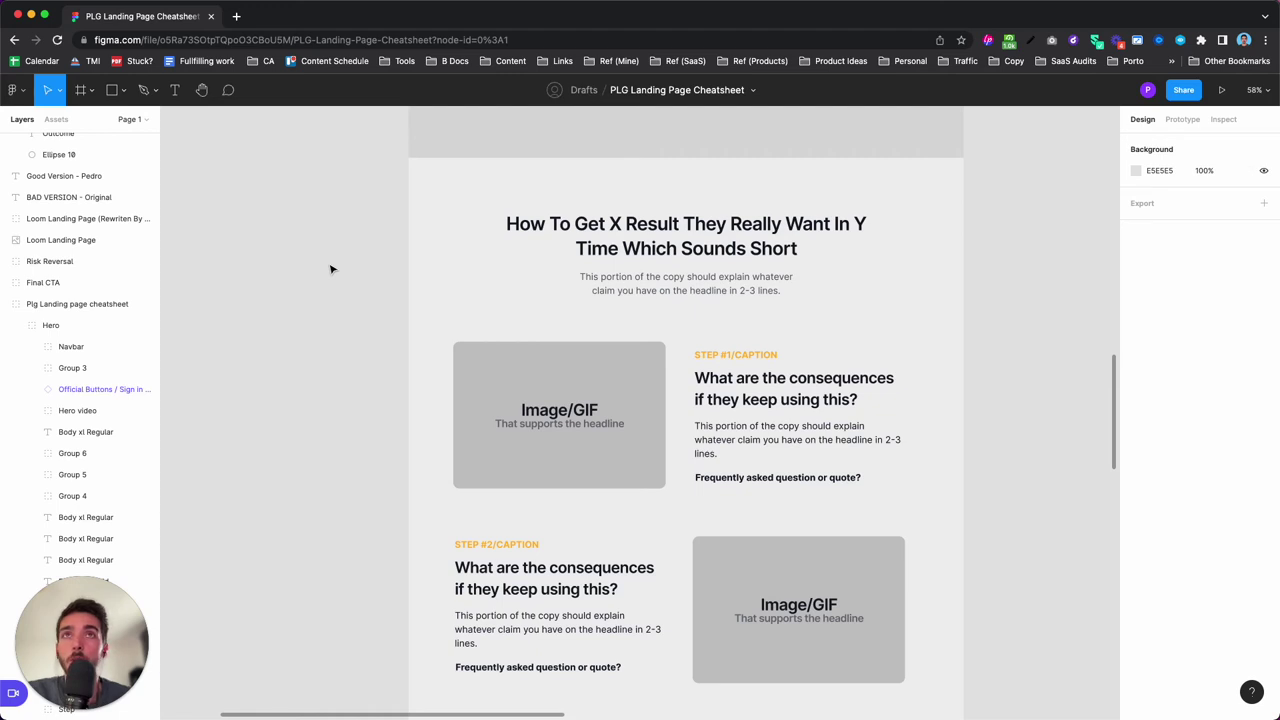
scroll(543, 445, "down", 3)
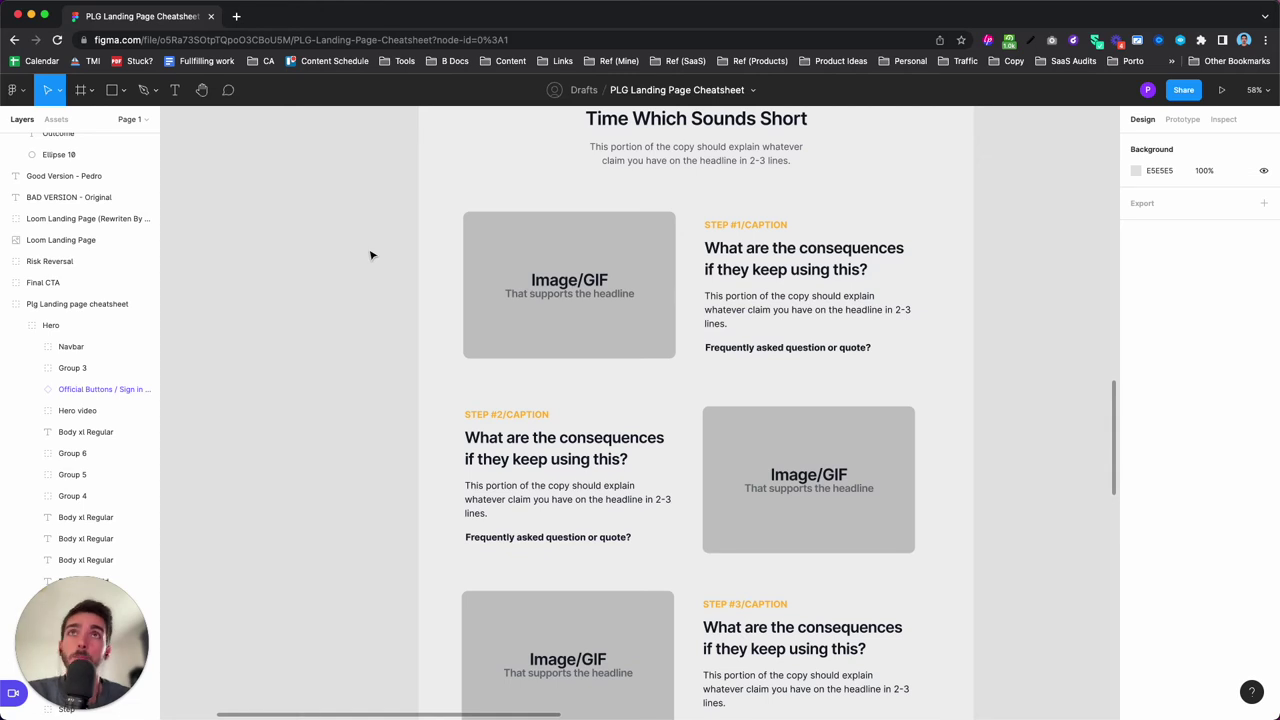
Drill down through the Step #1 row to the 'Frequently asked question or quote?' text layer.
left_click(790, 358)
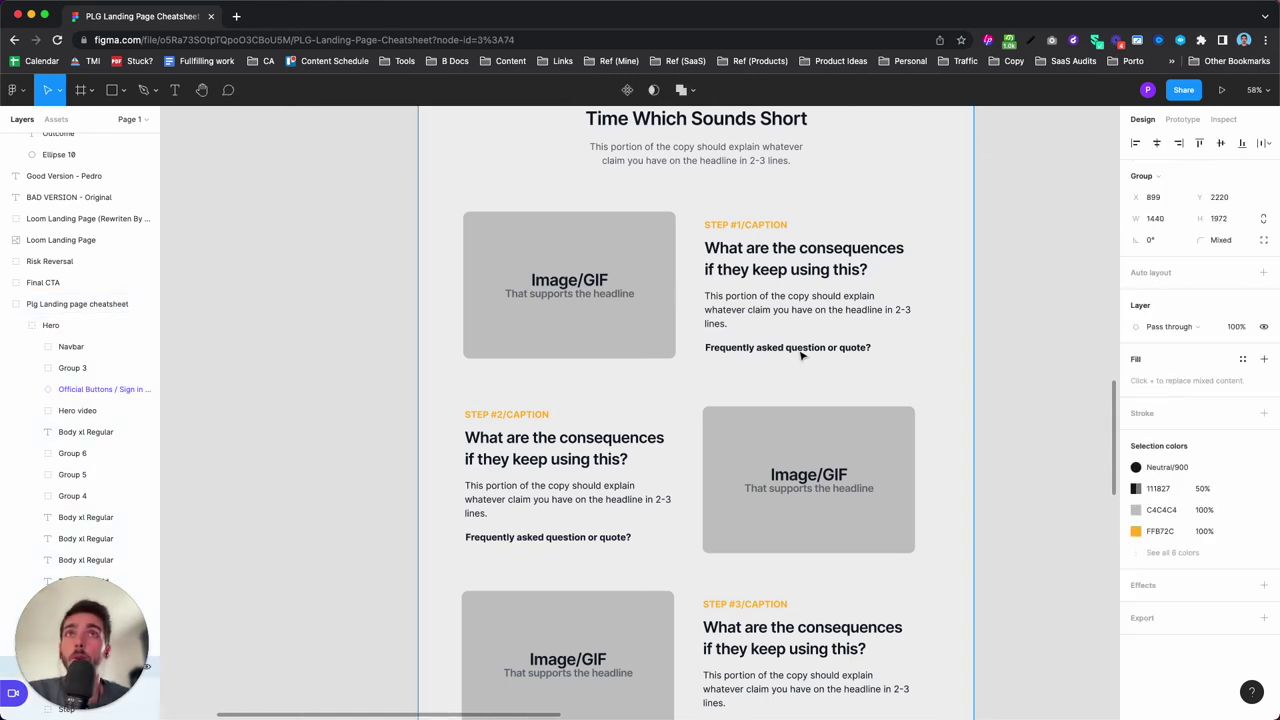
left_click(800, 352)
left_click(794, 348)
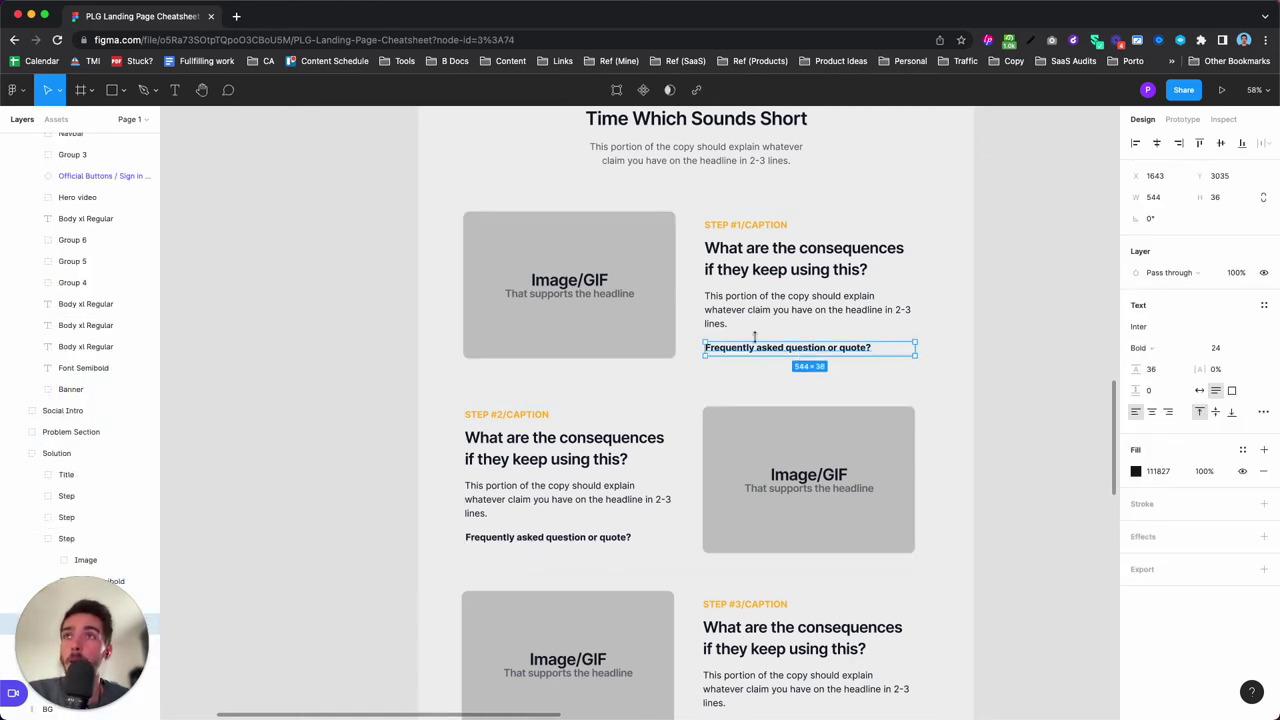
left_click(1011, 400)
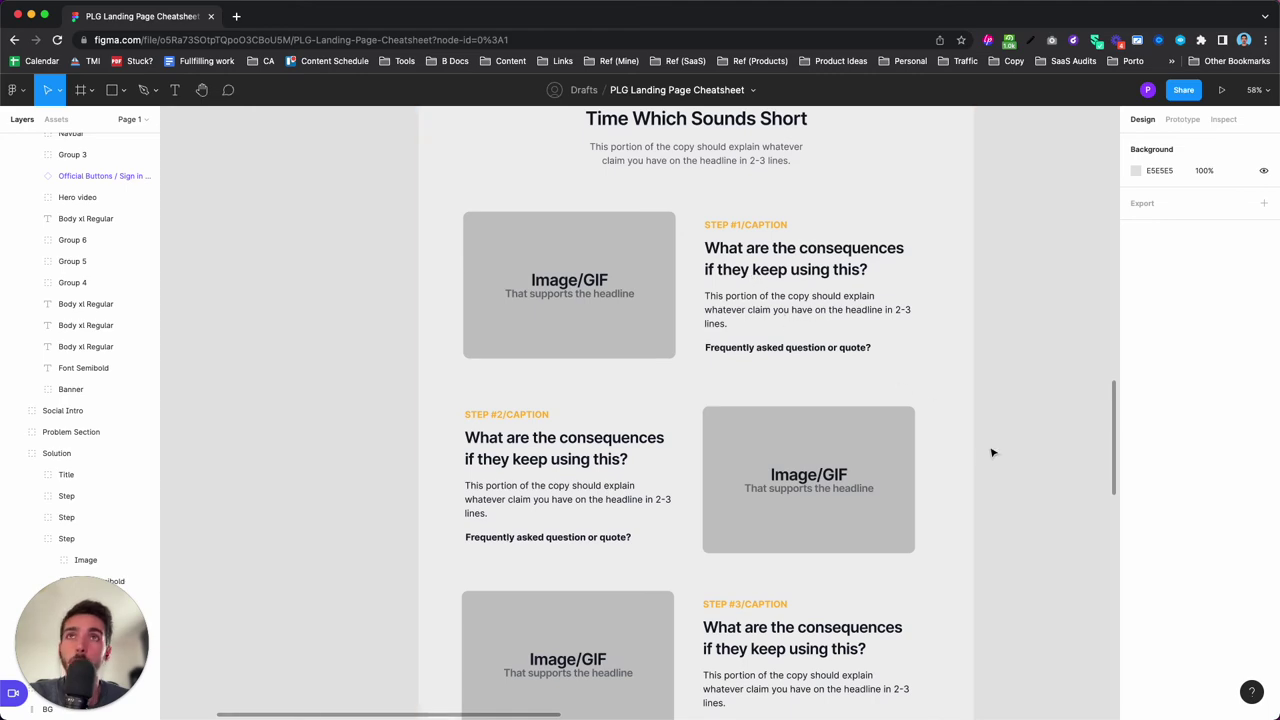
scroll(992, 453, "up", 3)
scroll(992, 453, "down", 5)
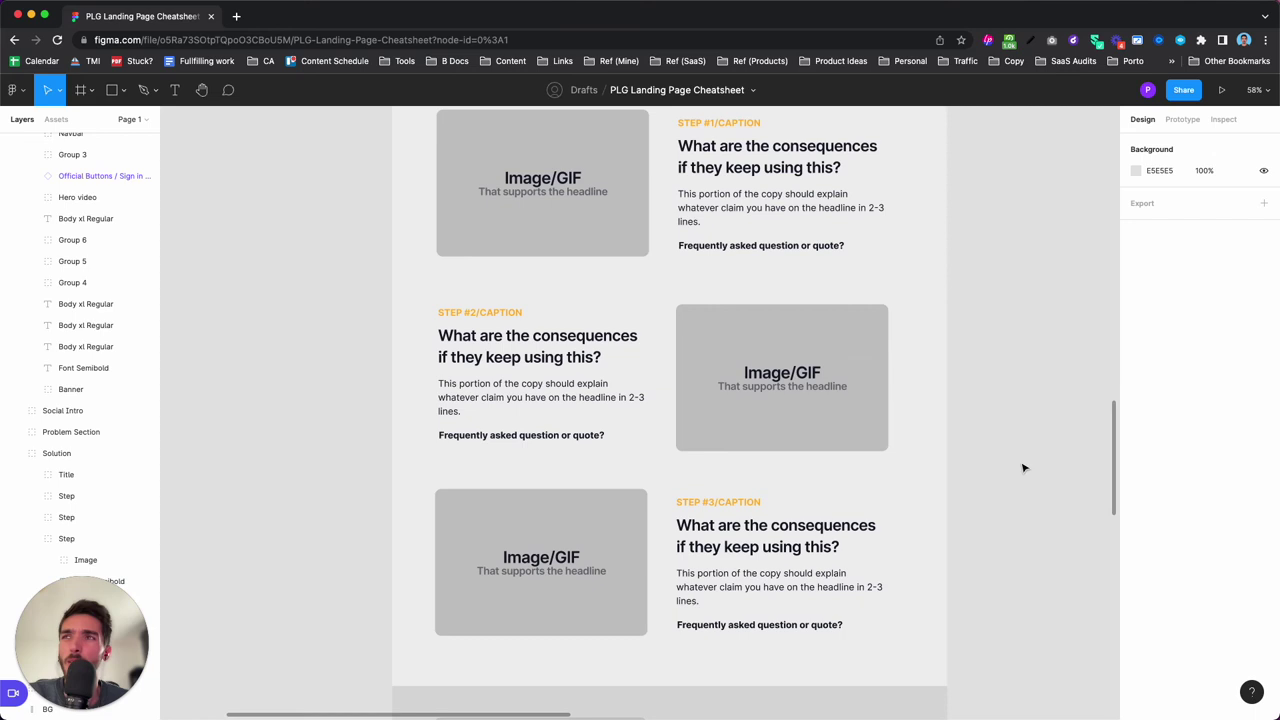
scroll(1010, 463, "up", 1)
scroll(1010, 463, "up", 2)
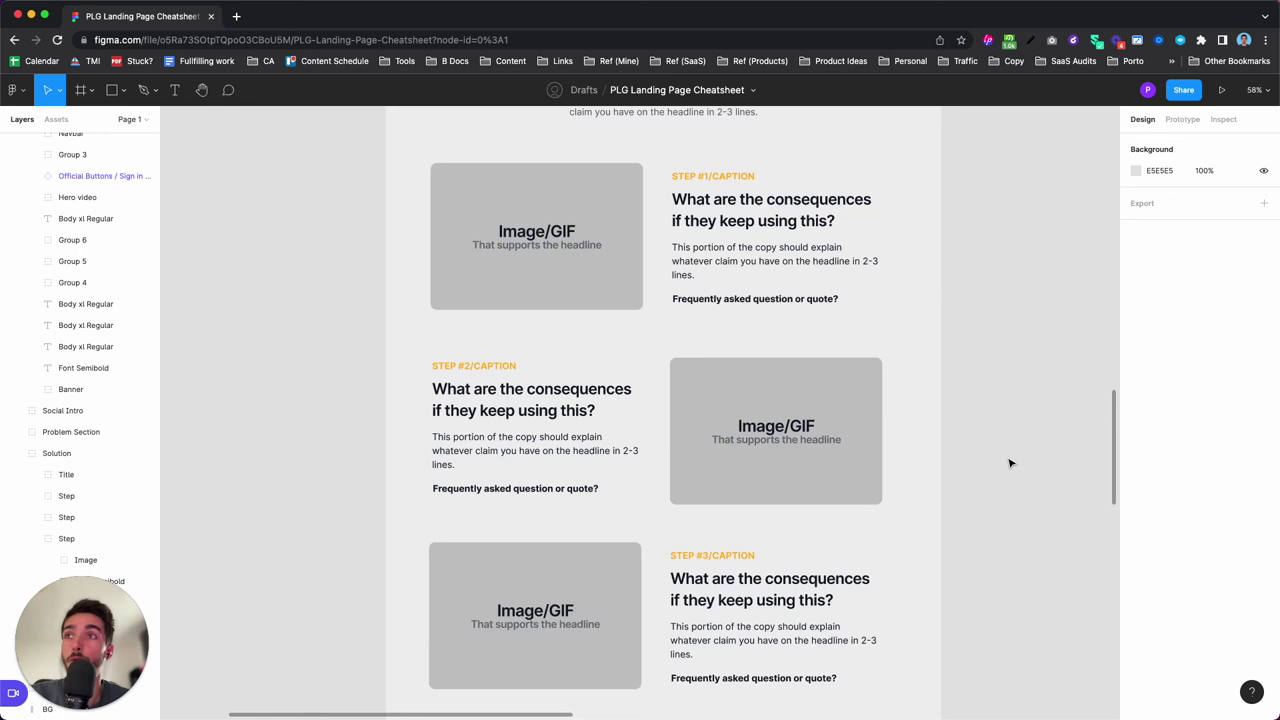
Scroll to the Risk Reversal section, select it to check its size, then continue down.
scroll(1010, 463, "down", 2)
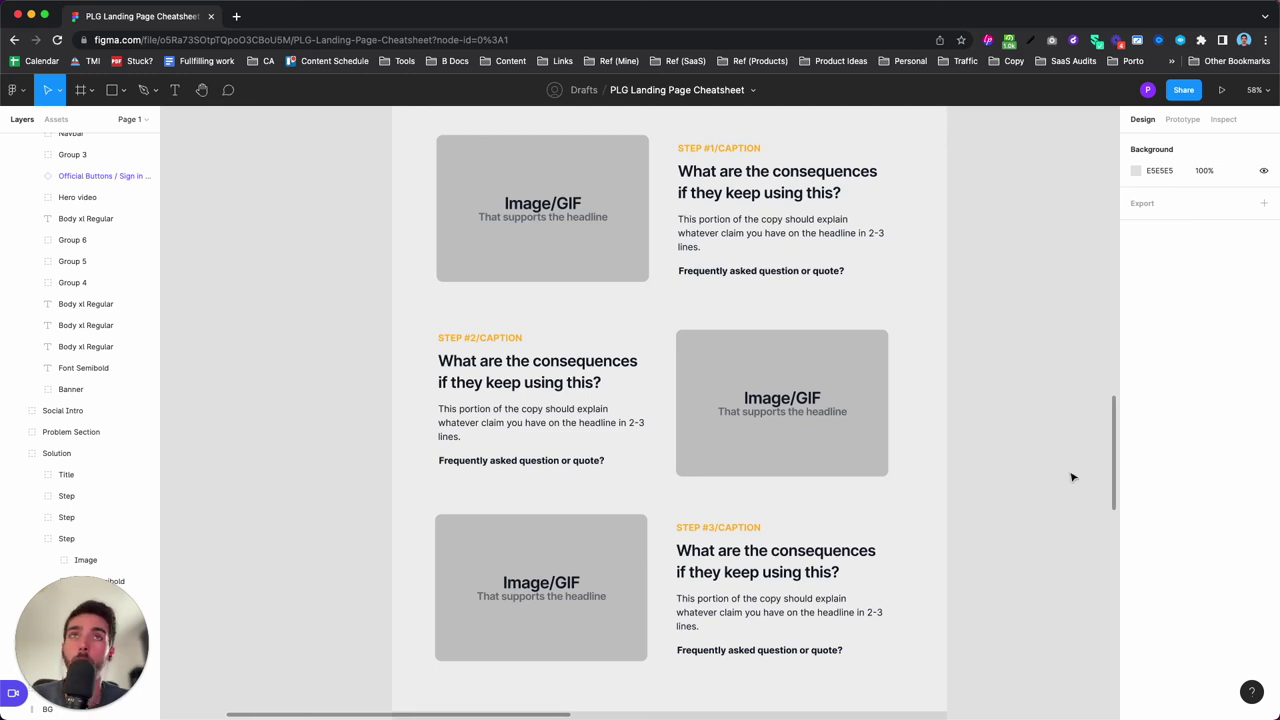
scroll(234, 408, "down", 5)
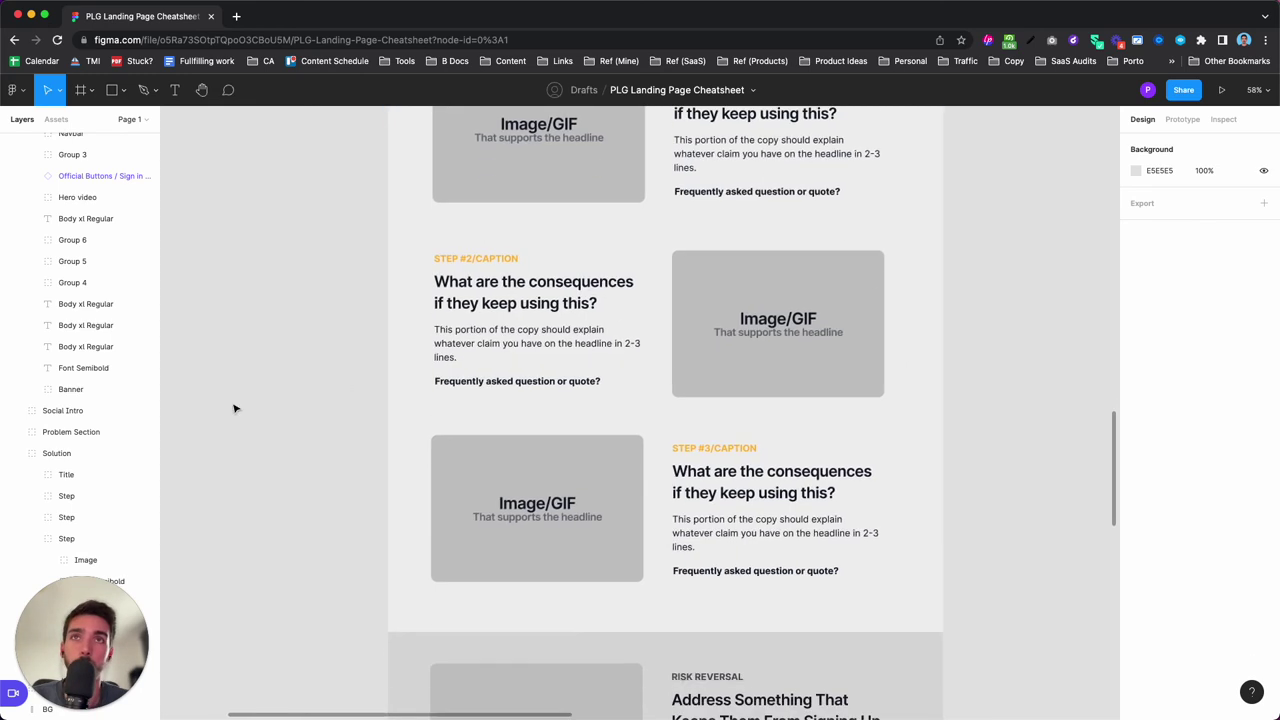
scroll(234, 408, "down", 3)
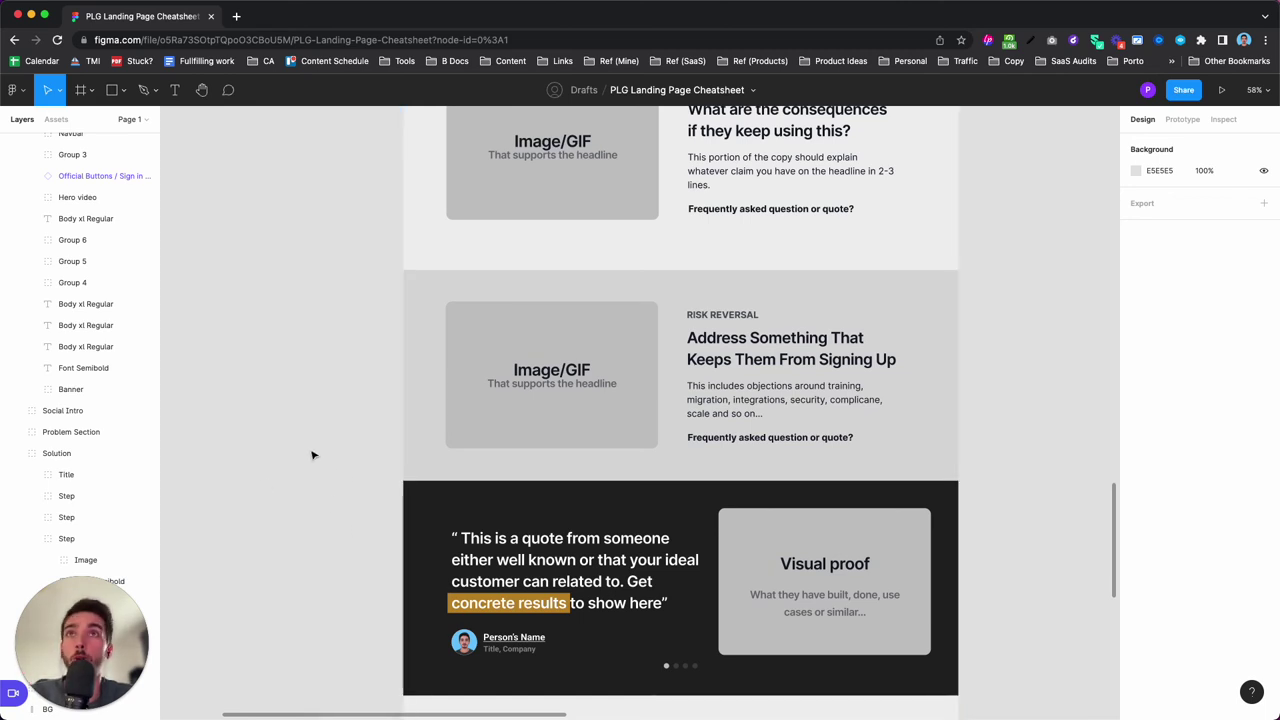
left_click(408, 407)
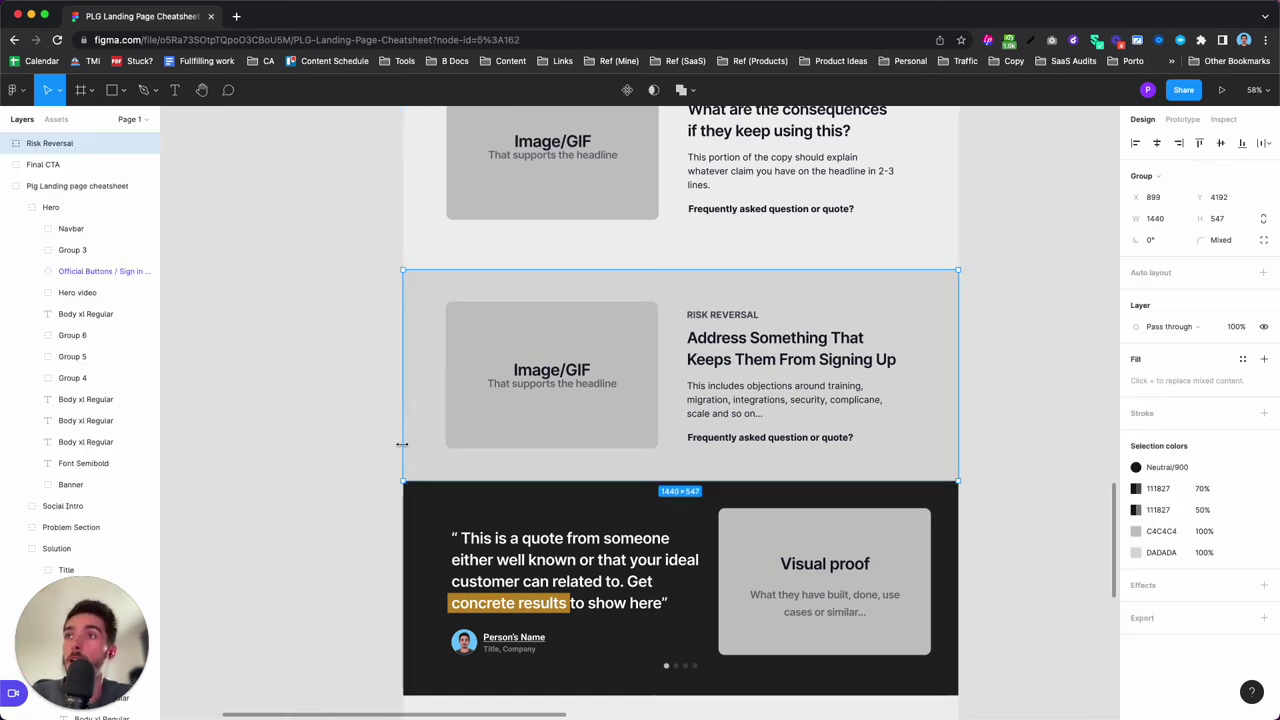
left_click(358, 467)
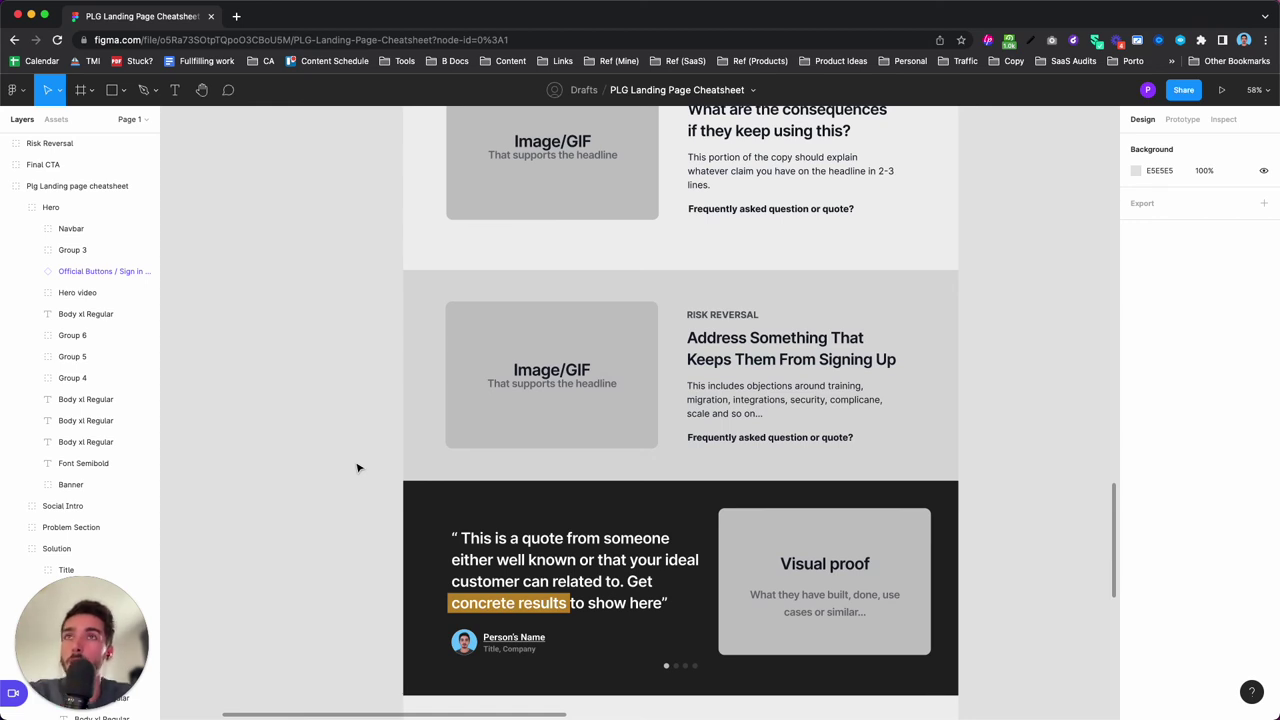
scroll(358, 467, "down", 3)
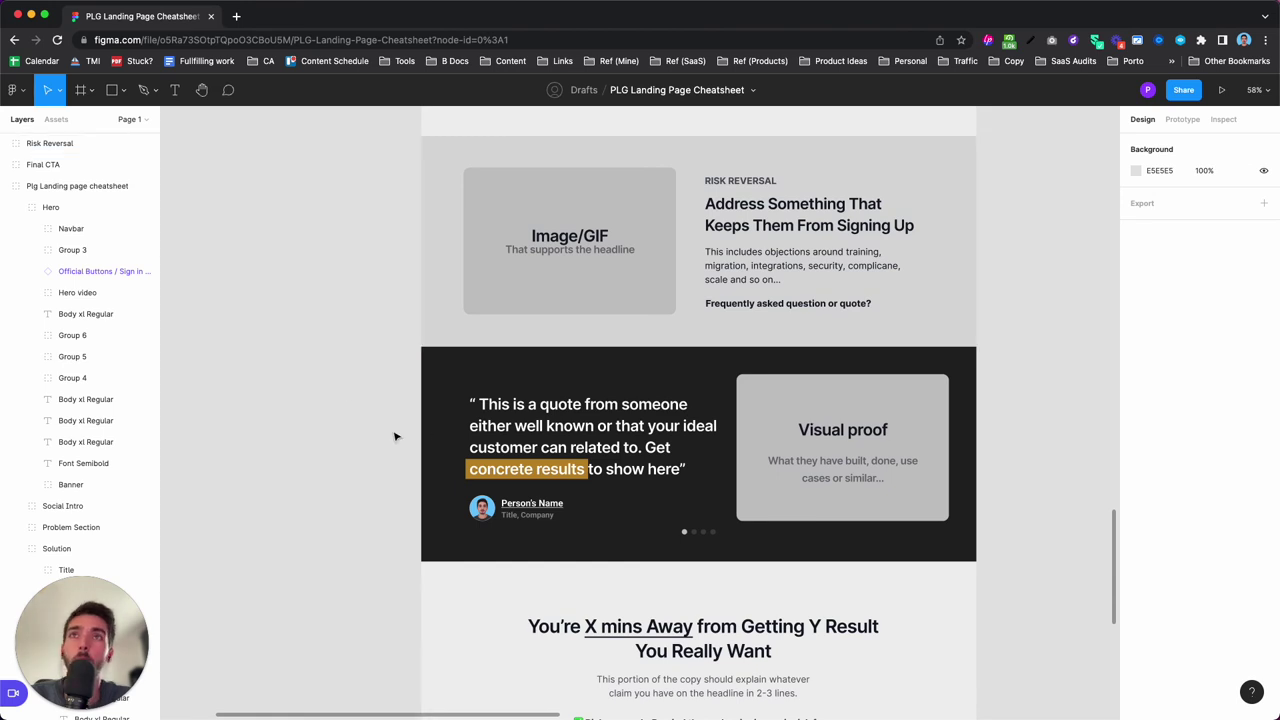
Scroll to the closing CTA and select the top-level Plg Landing page cheatsheet group.
scroll(363, 457, "down", 2)
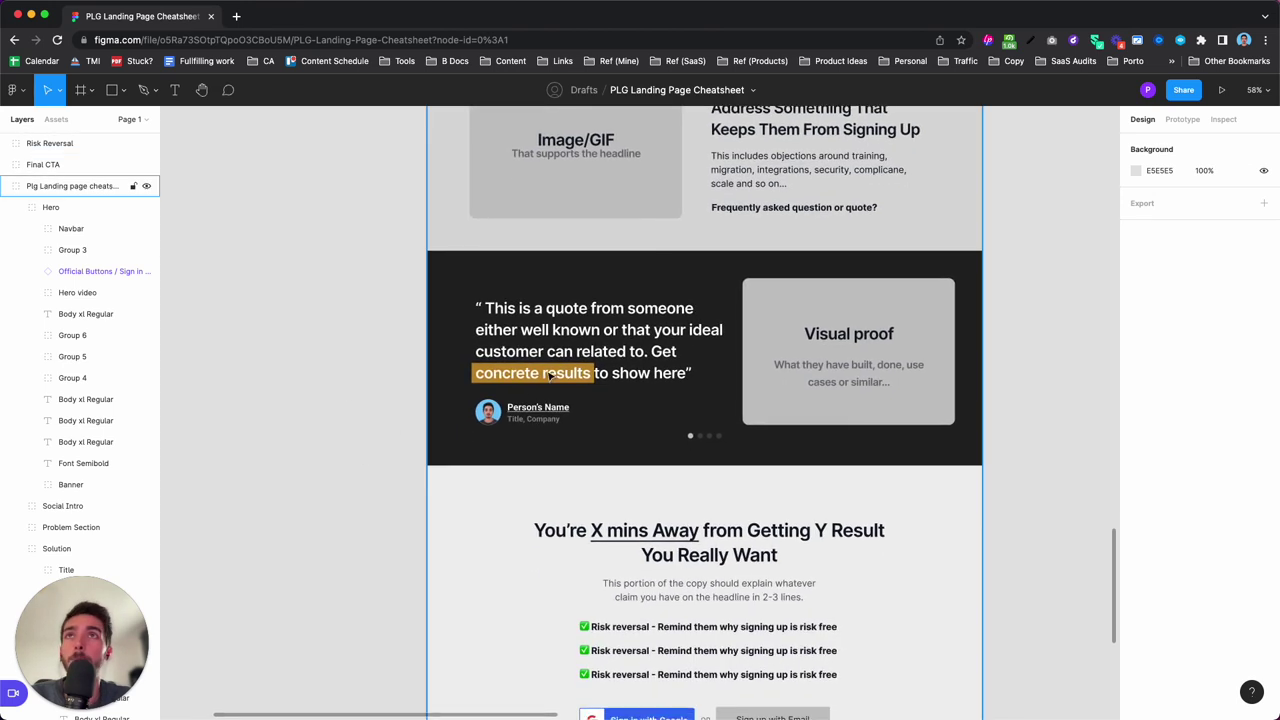
left_click(530, 374)
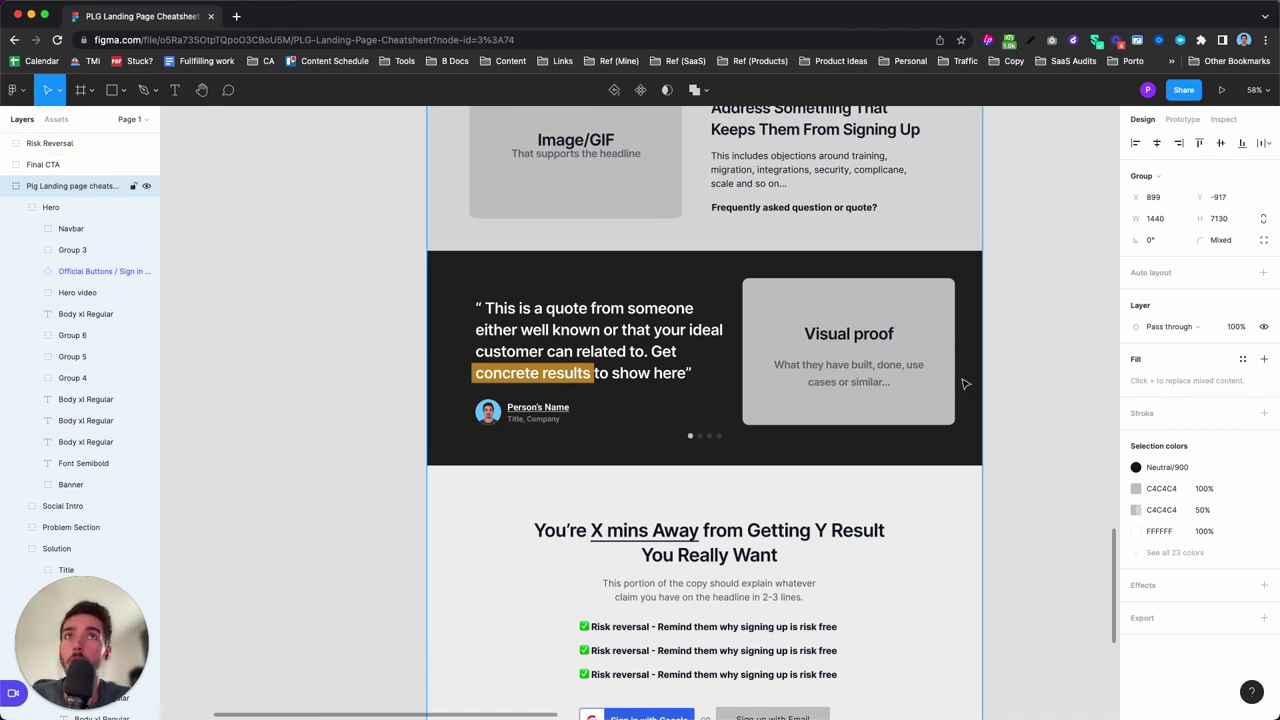
Load the ConvertKit homepage in a new browser tab and scroll to its creators section.
left_click(236, 16)
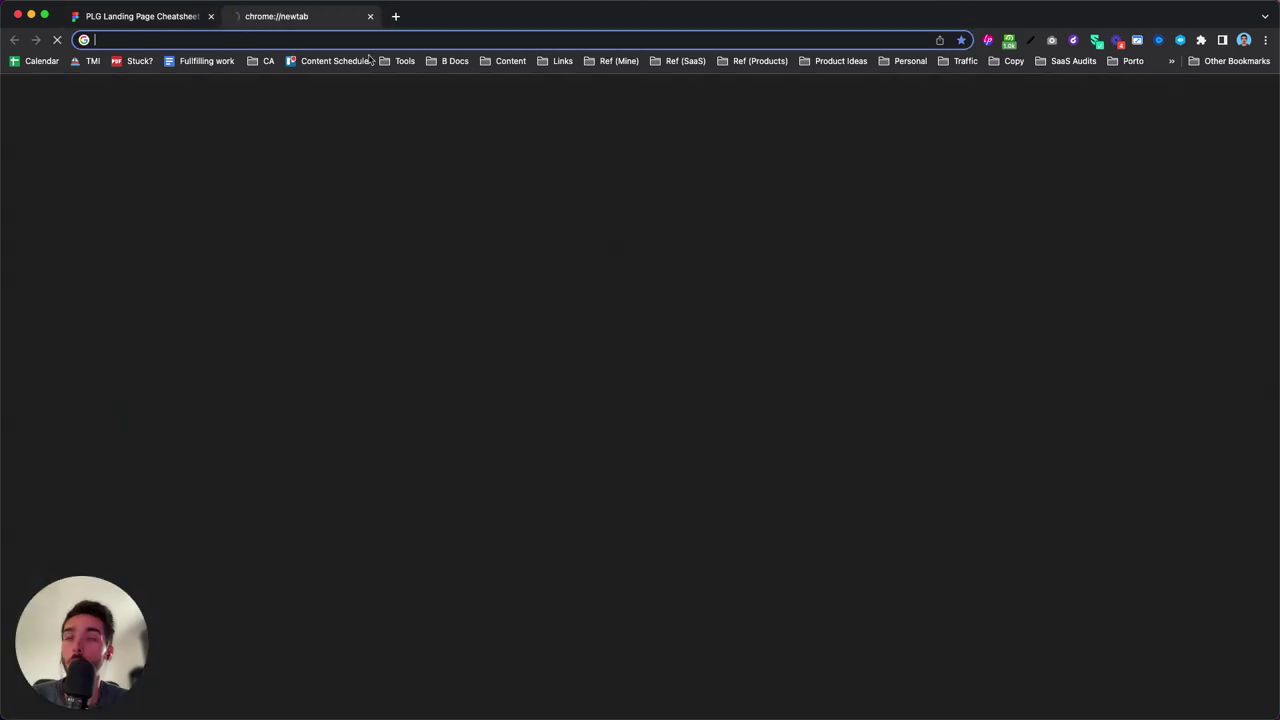
type("convert")
key("Return")
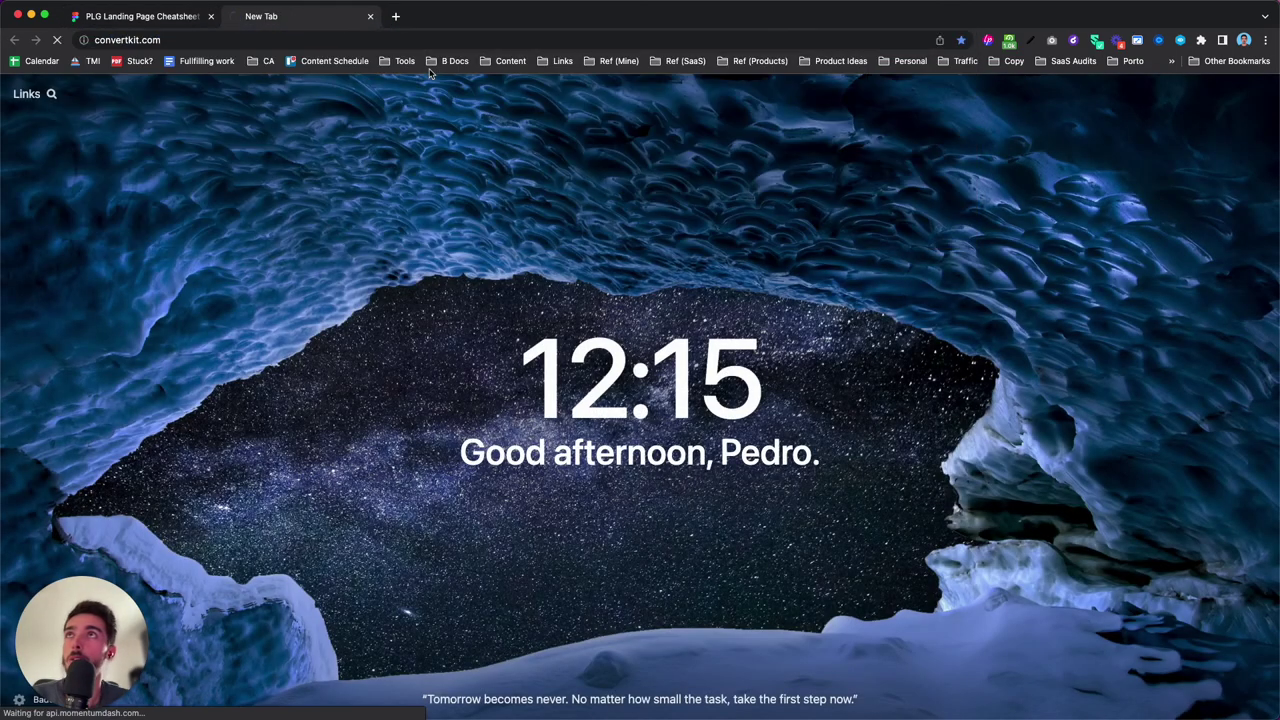
scroll(709, 443, "down", 15)
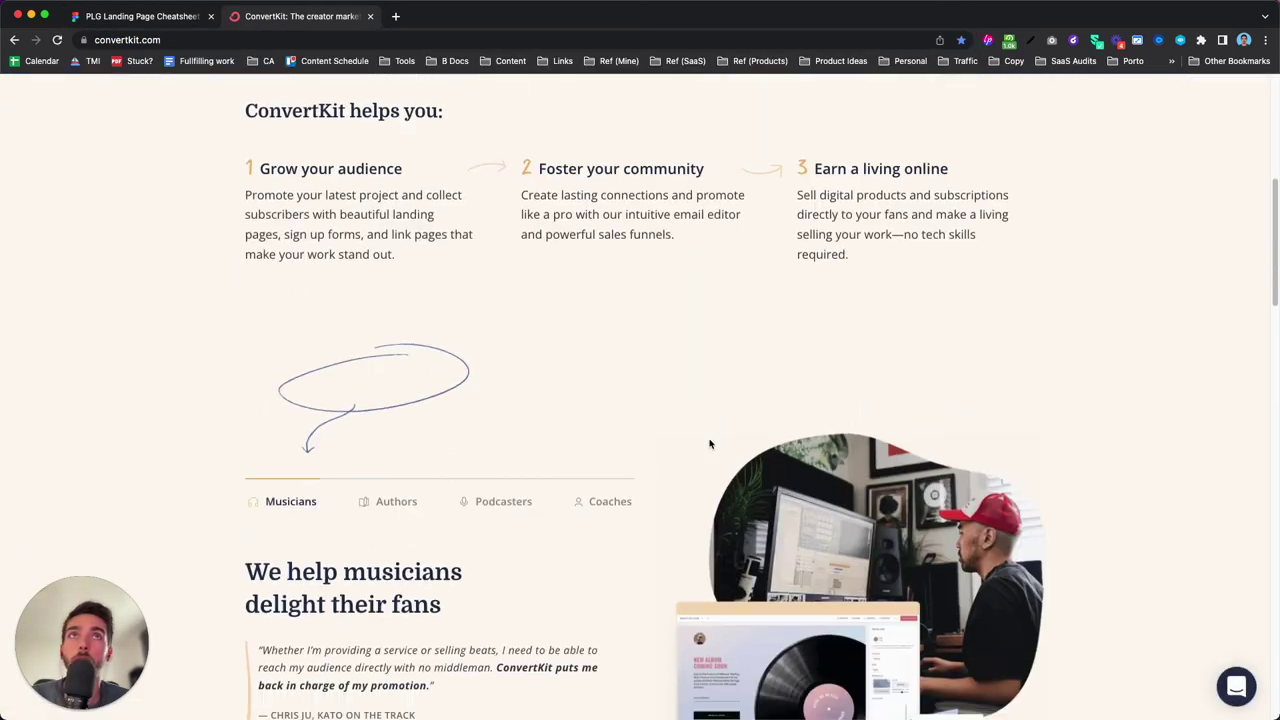
scroll(709, 440, "up", 3)
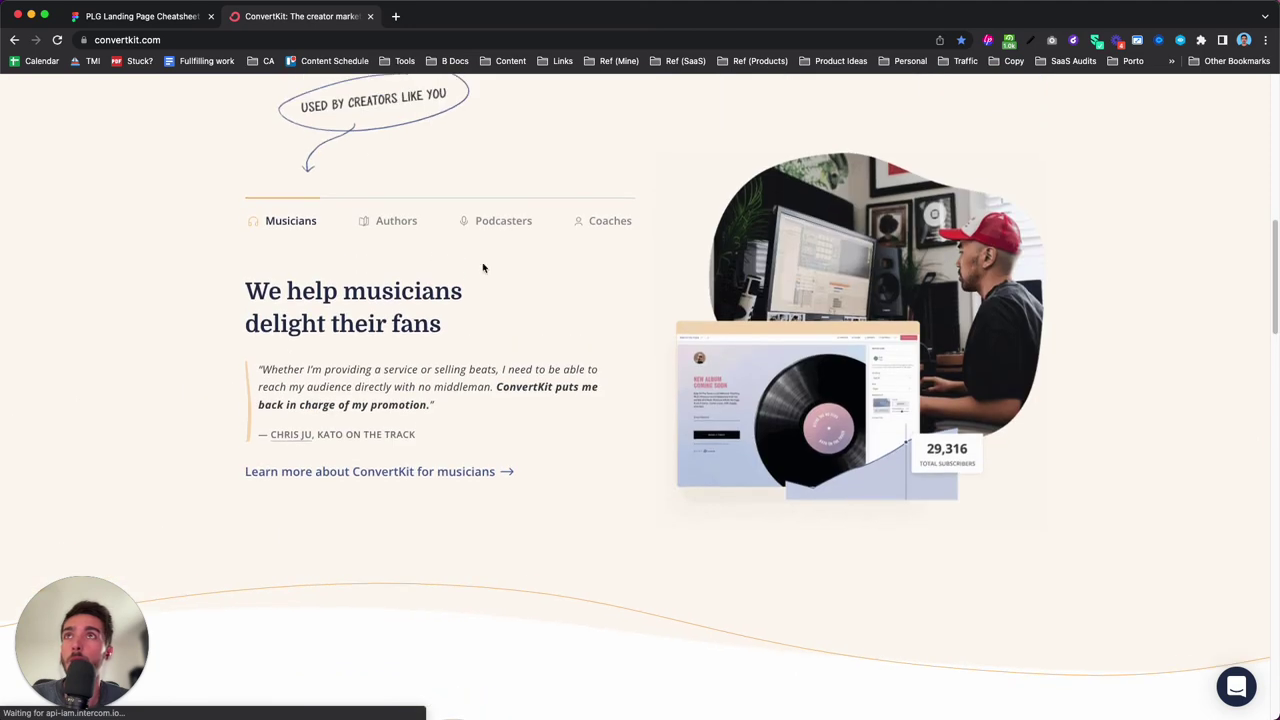
scroll(480, 280, "up", 2)
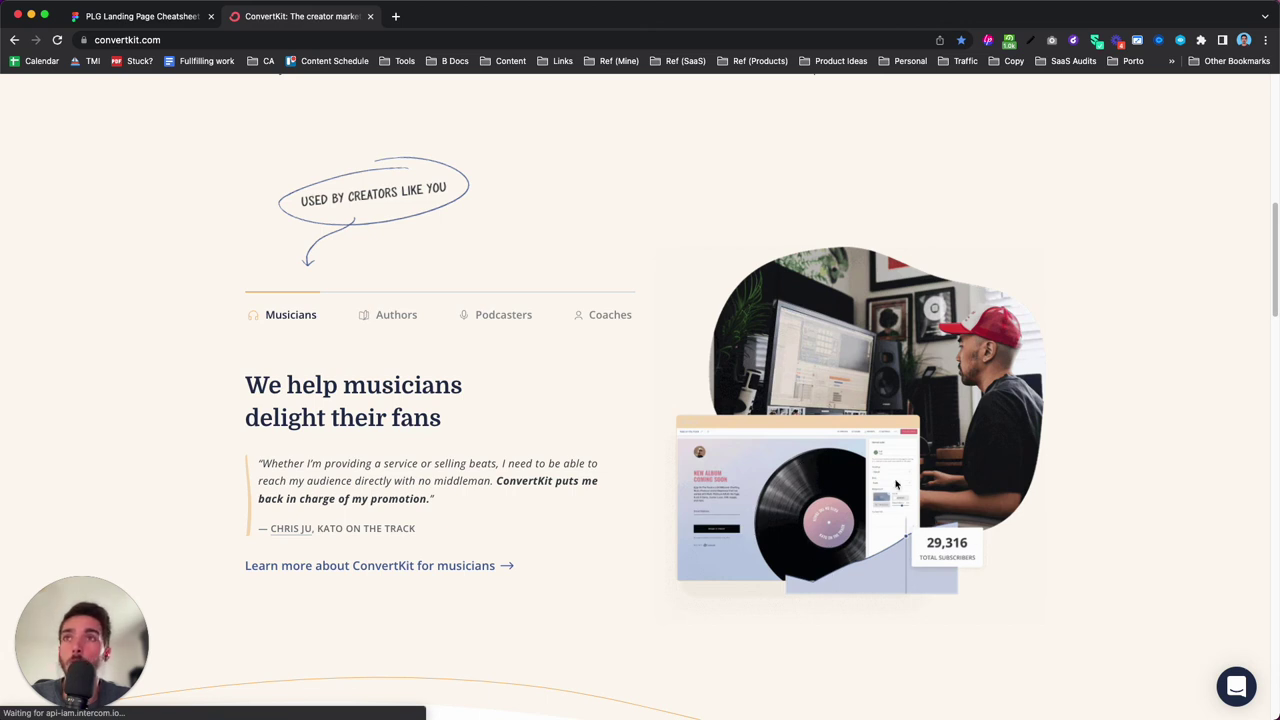
Highlight the musician's quote, then view the authors, podcasters and coaches testimonials.
left_click_drag(250, 497, 252, 463)
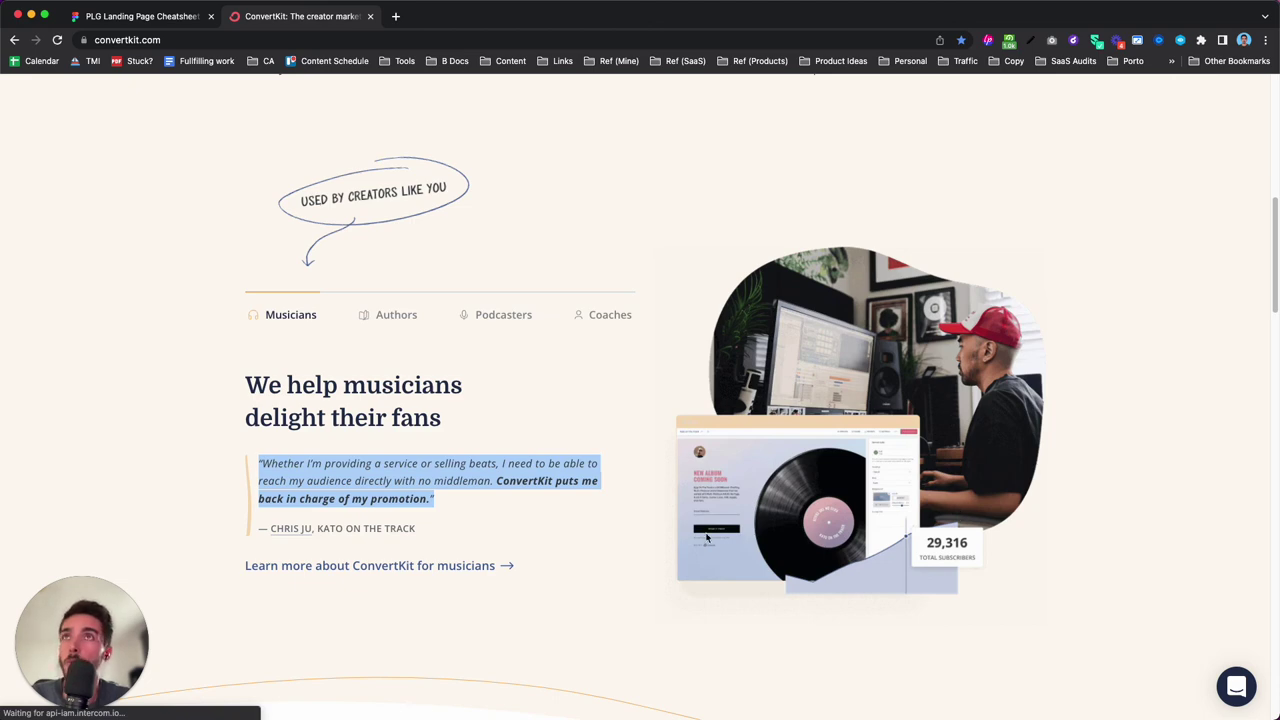
left_click(386, 324)
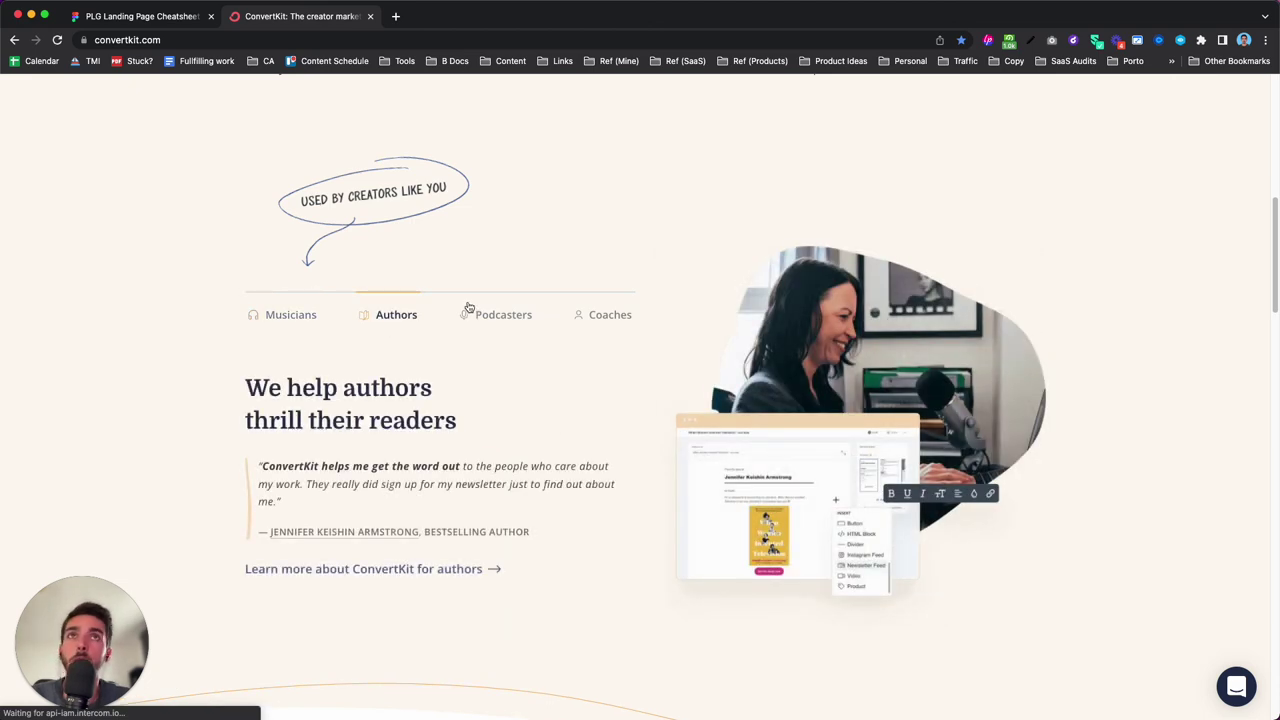
left_click(474, 305)
left_click(593, 306)
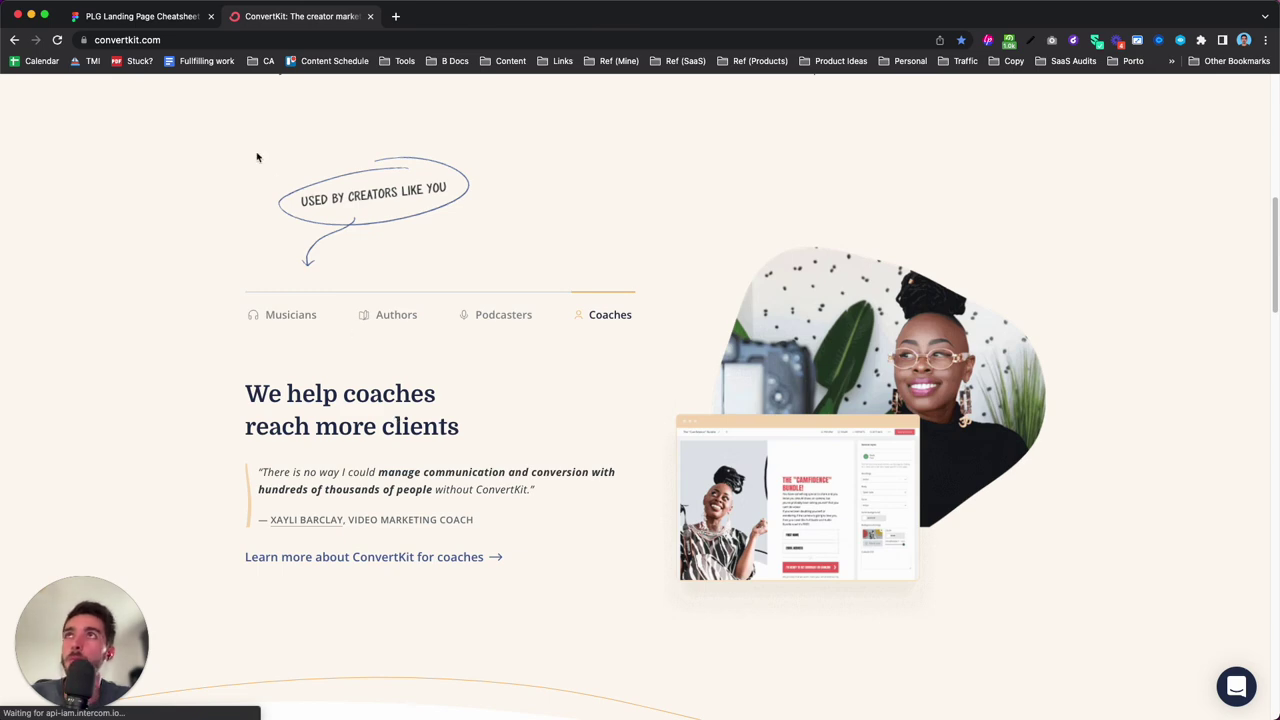
Return to the Figma cheatsheet and bring the Final CTA section back into view.
left_click(168, 16)
scroll(438, 520, "down", 4)
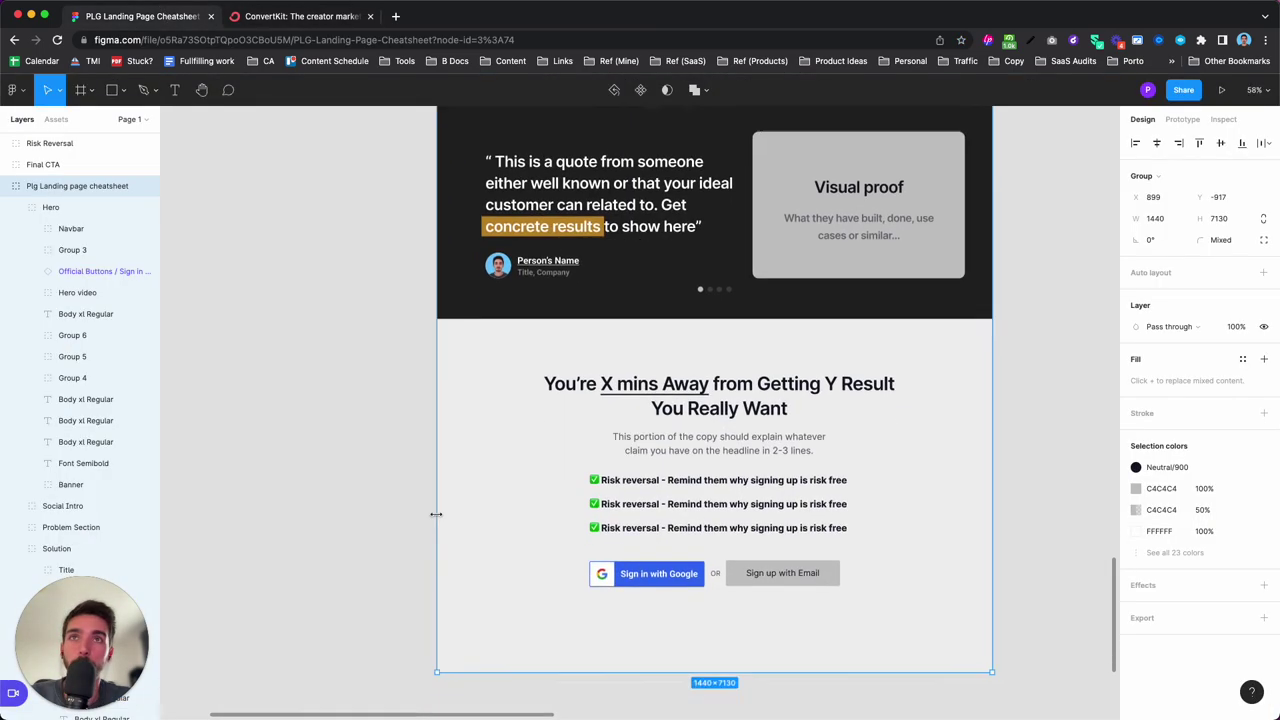
left_click(391, 474)
scroll(391, 477, "up", 1)
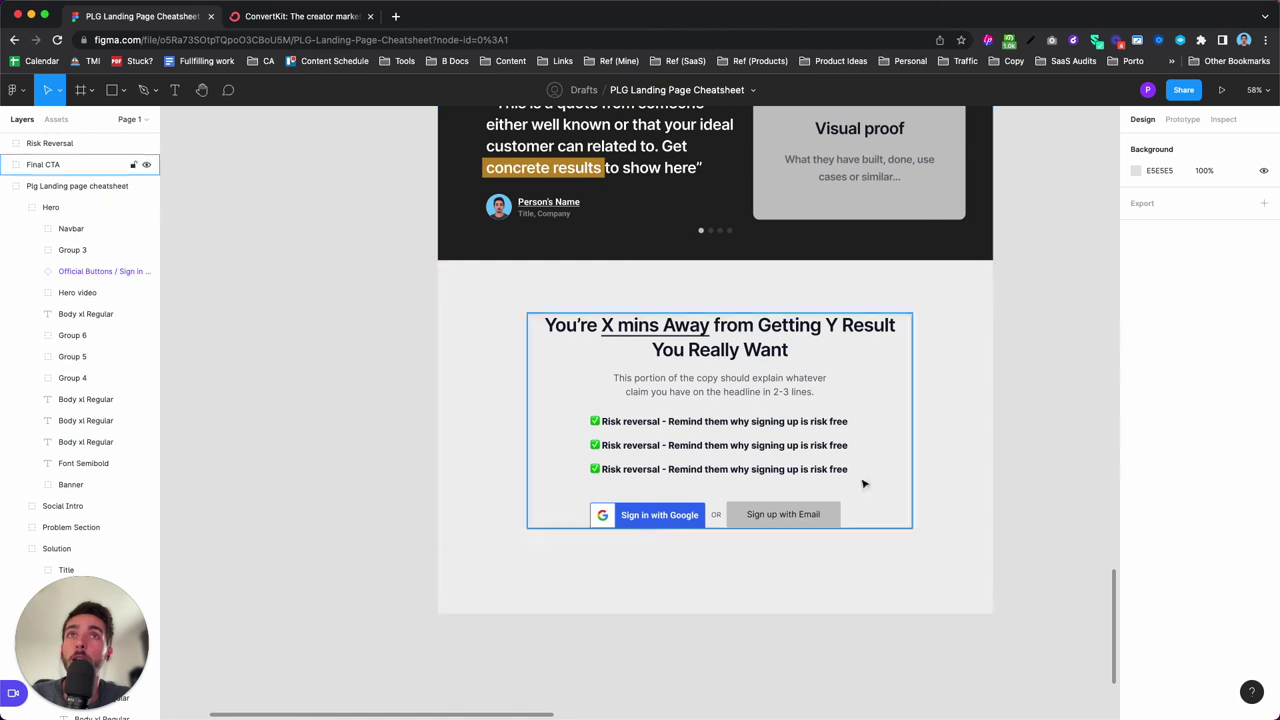
scroll(907, 675, "up", 1)
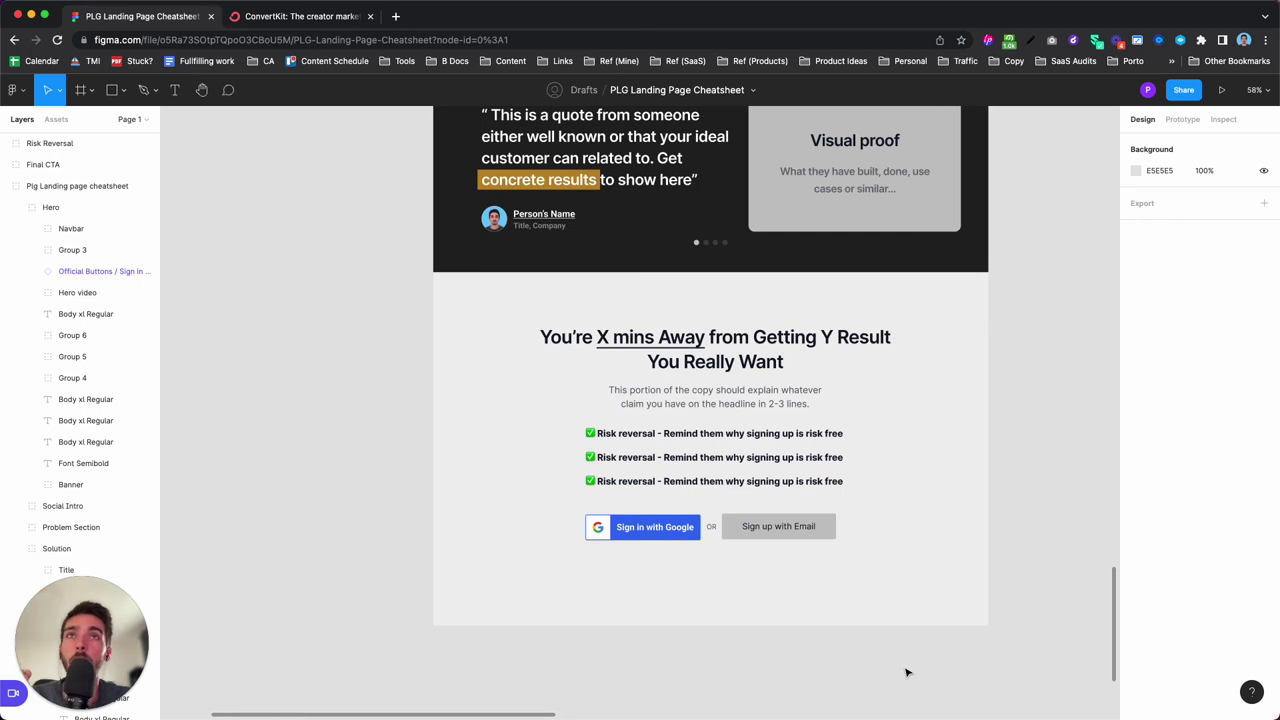
Select the Final CTA content group, its Title group, and the first checklist line.
left_click(663, 397)
left_click(381, 301)
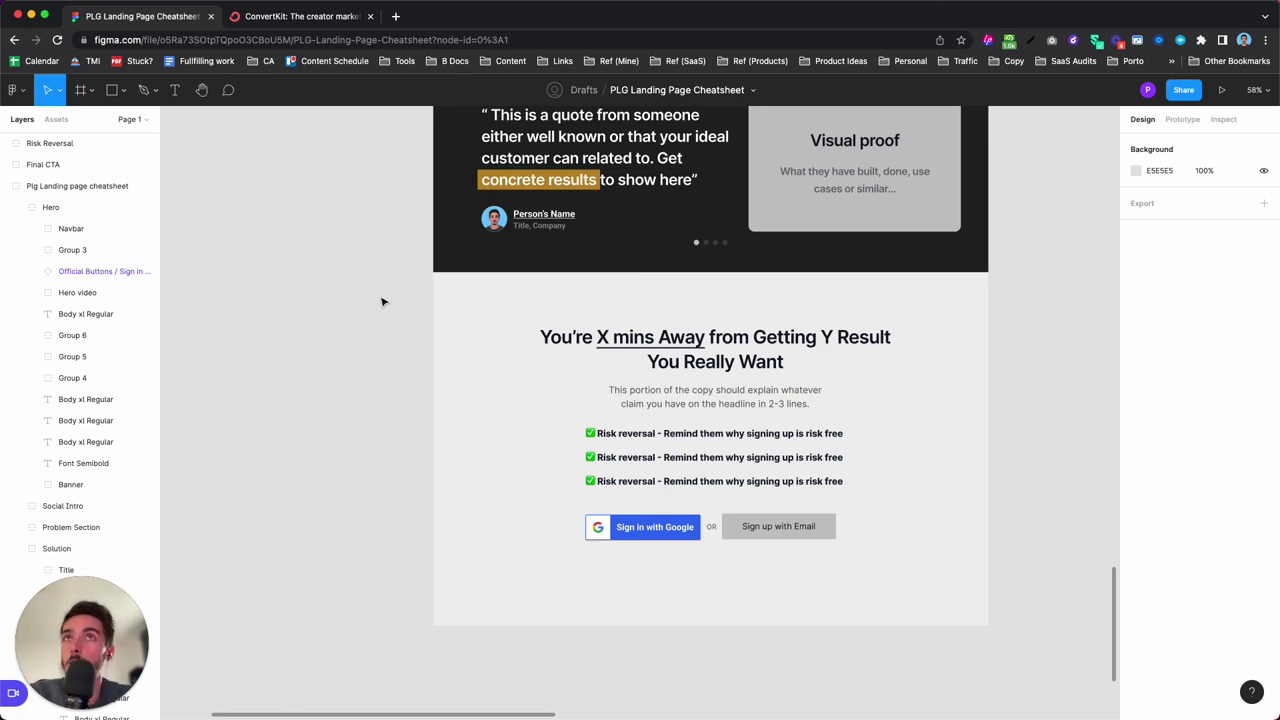
left_click(660, 448)
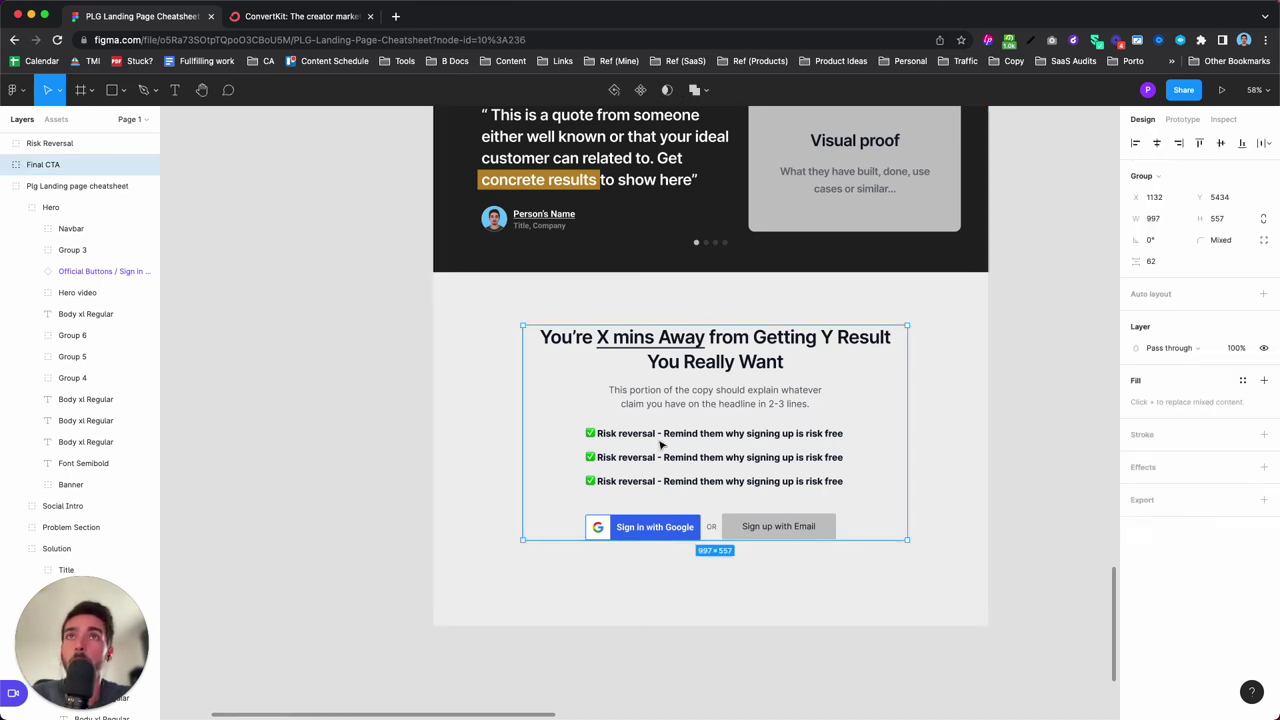
double_click(637, 432)
left_click(426, 434)
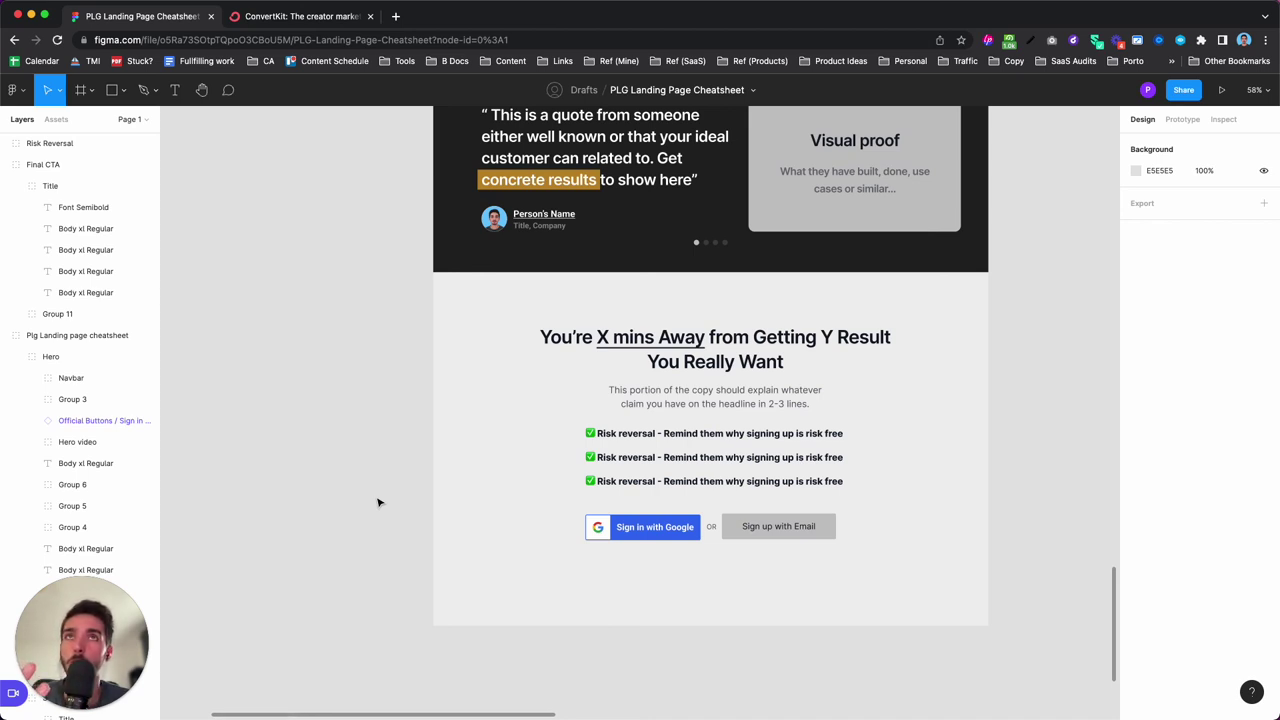
Zoom out and scroll up to the ProductLed cheatsheet header above the 'Get [Result] Without [Problem]' hero.
scroll(378, 503, "down", 5, "ctrl")
scroll(378, 503, "down", 8)
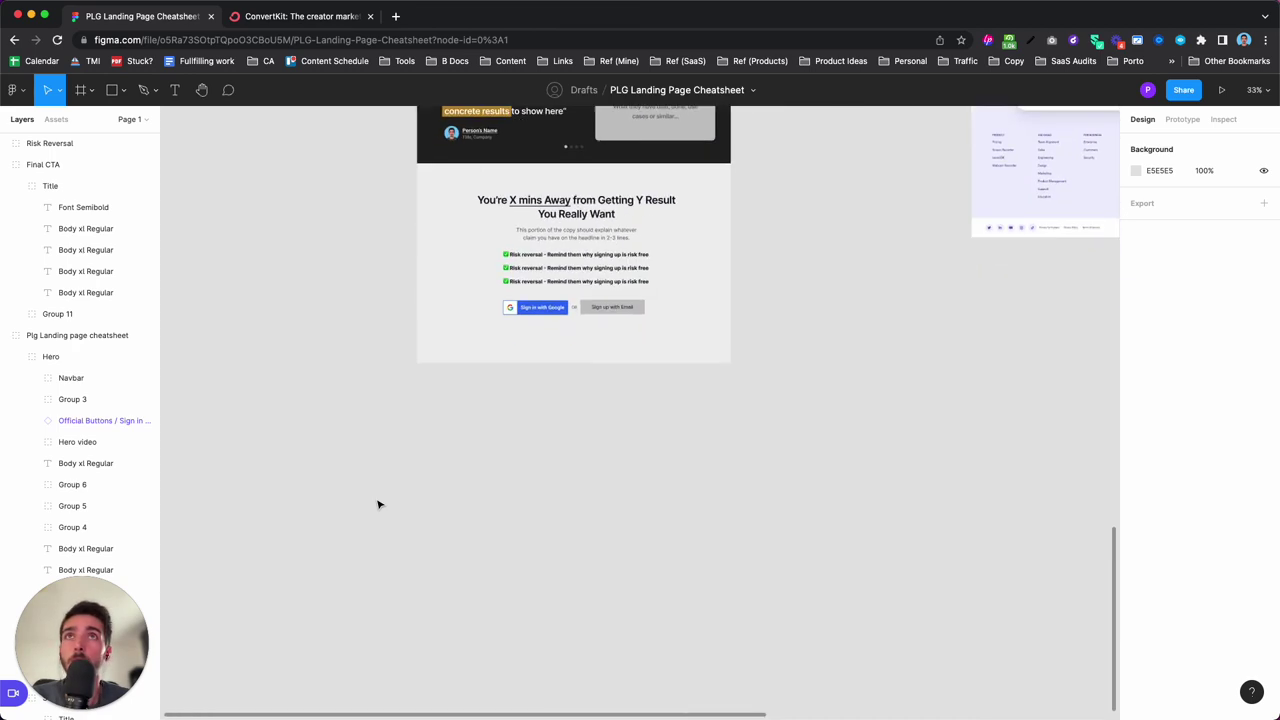
scroll(378, 503, "up", 10)
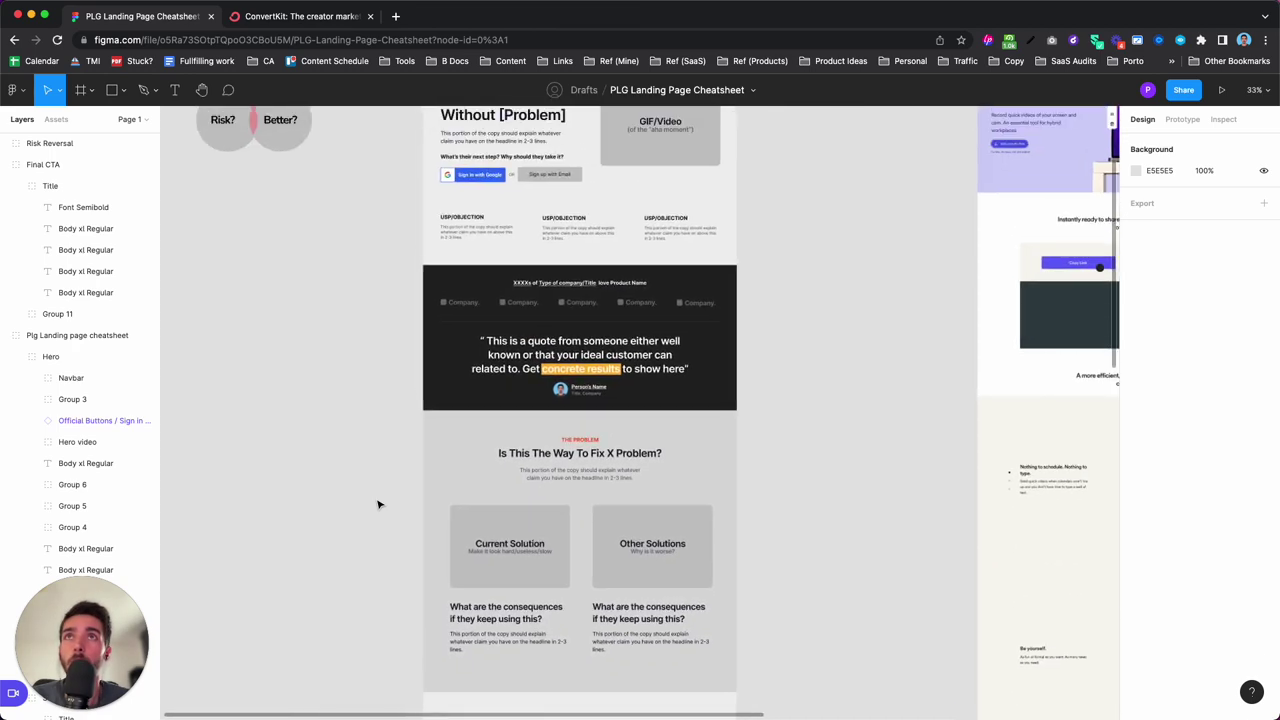
scroll(376, 358, "up", 4, "ctrl")
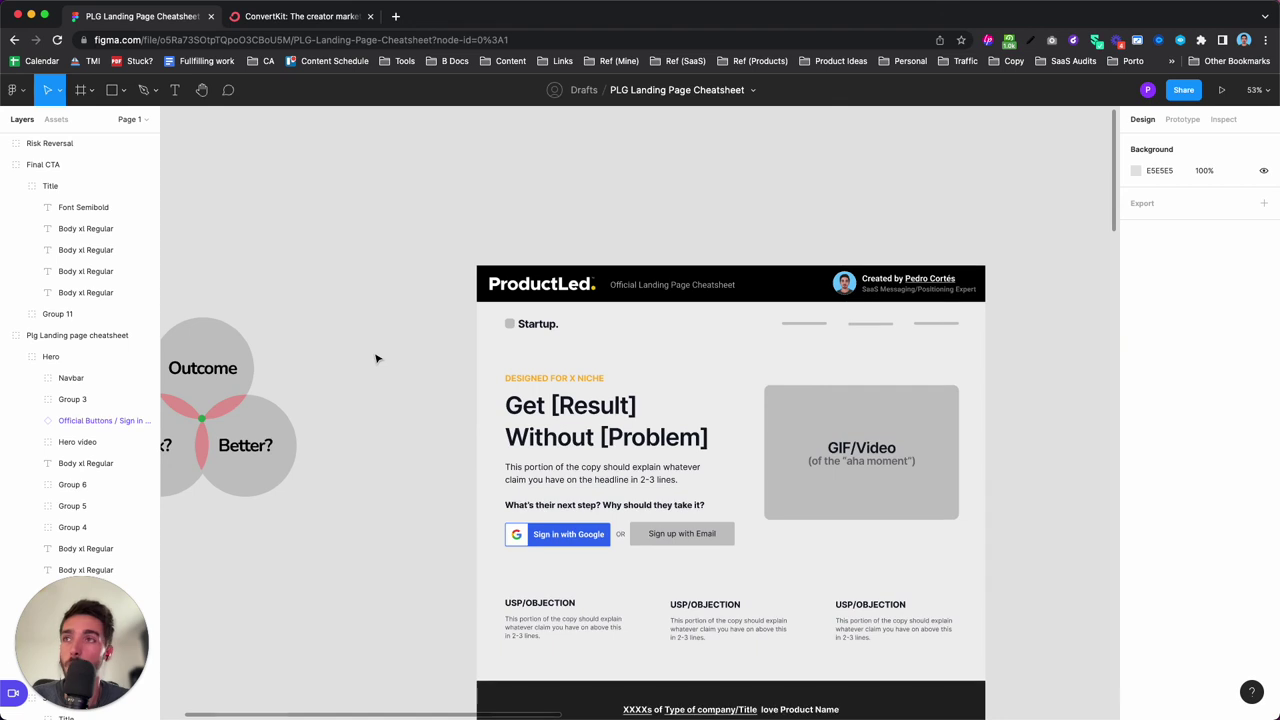